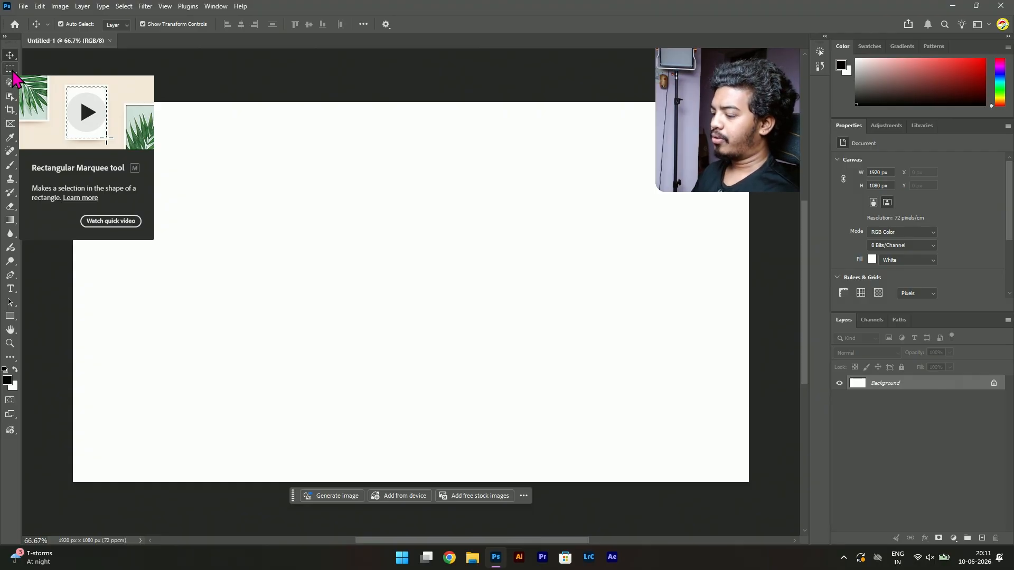
Step: Draw a wide rectangular selection across the lower middle of the canvas with the Rectangular Marquee tool
click(12, 74)
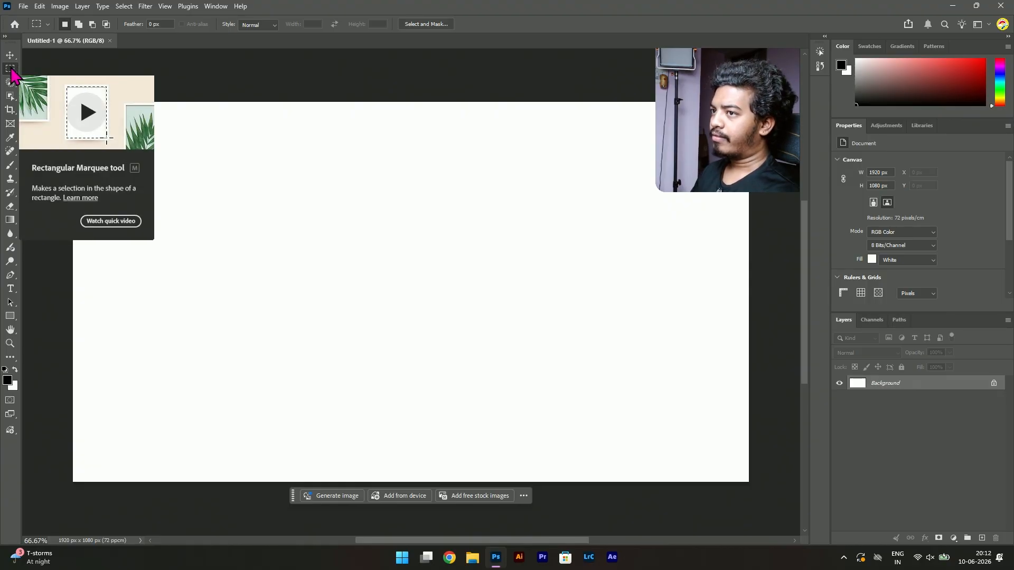
right_click(12, 74)
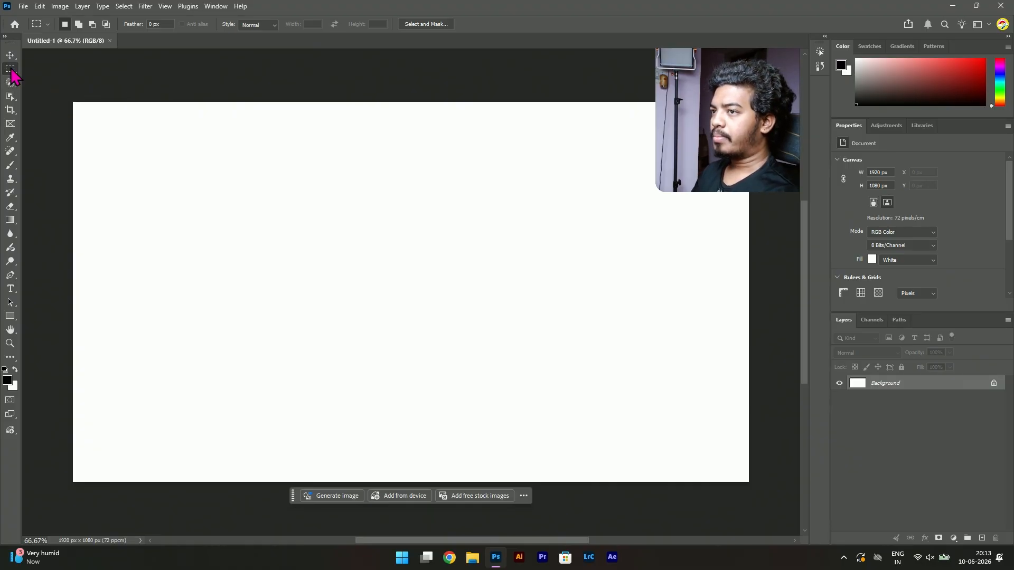
right_click(11, 69)
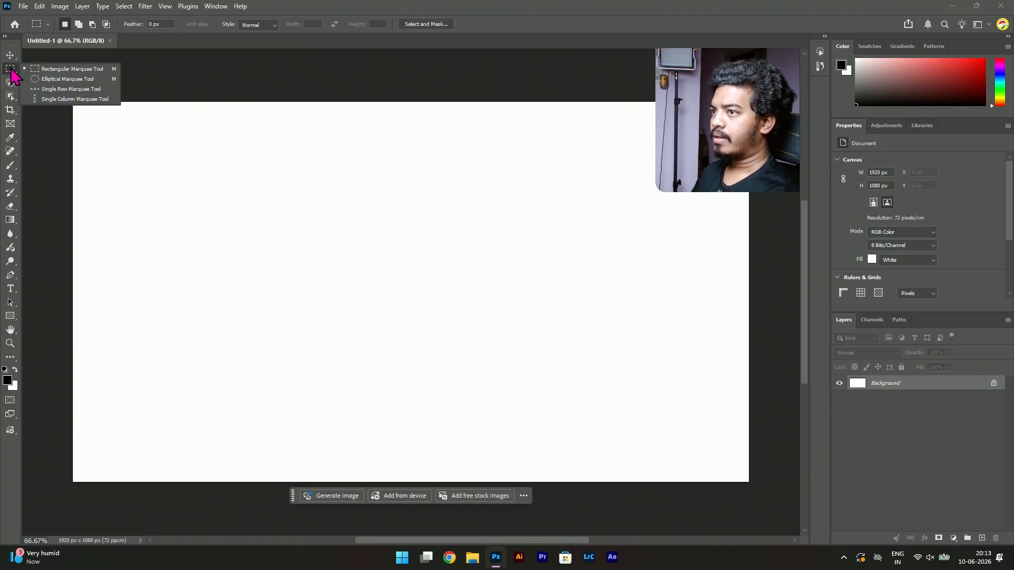
click(55, 69)
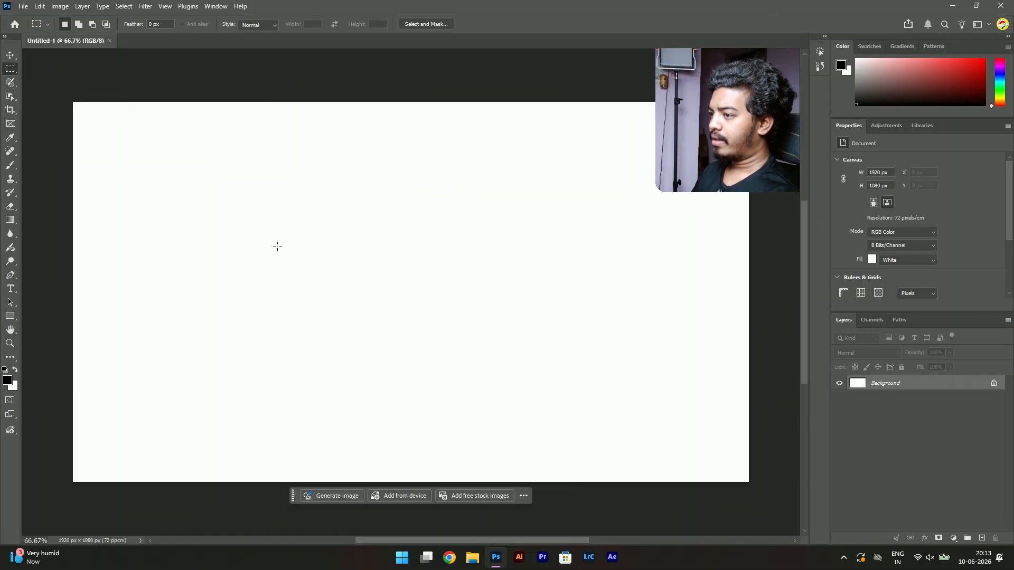
drag(257, 235, 559, 443)
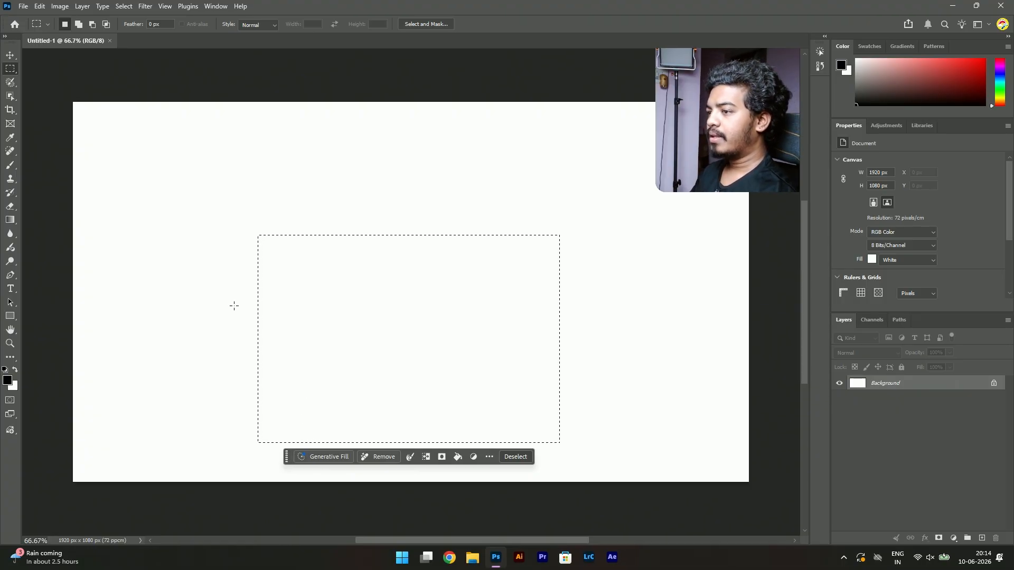
Step: Draw a small, nearly square rectangular selection in the upper-left part of the canvas and deselect it
right_click(11, 69)
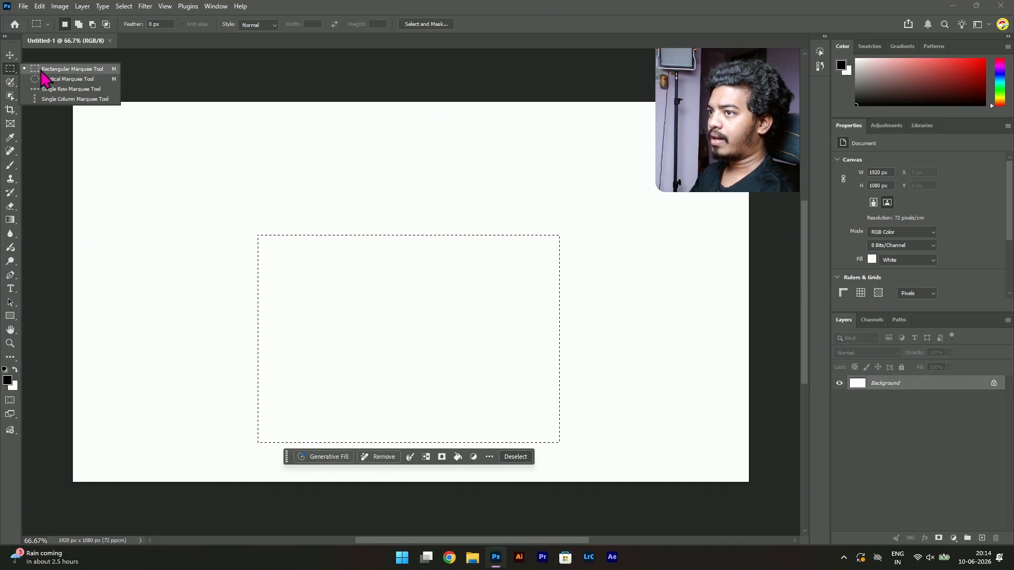
click(45, 69)
drag(196, 146, 303, 249)
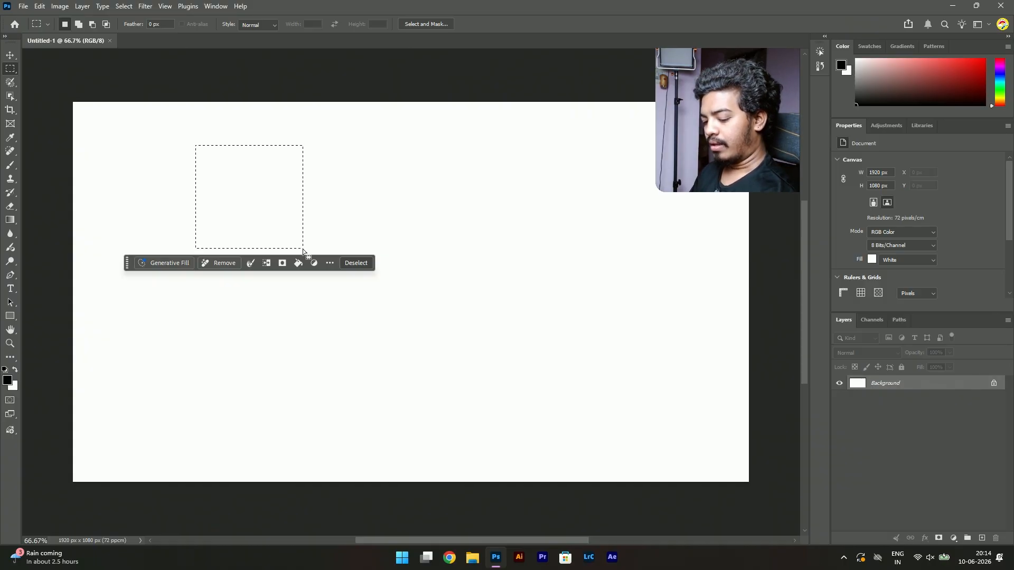
key(ctrl+d)
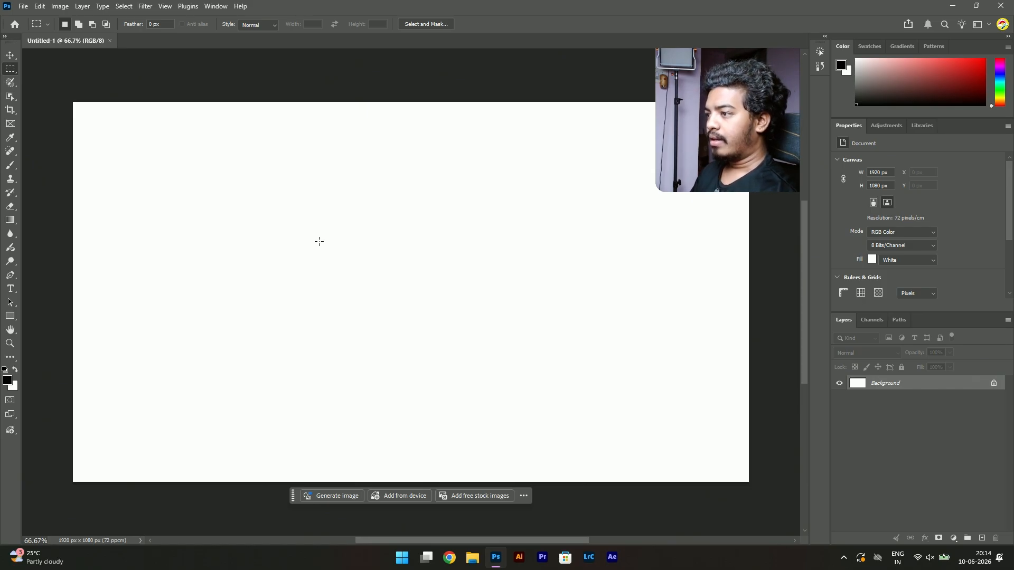
Step: Draw a square selection outward from its center and a rectangular one about 637 by 537 px, deselecting each
drag(321, 238, 417, 363)
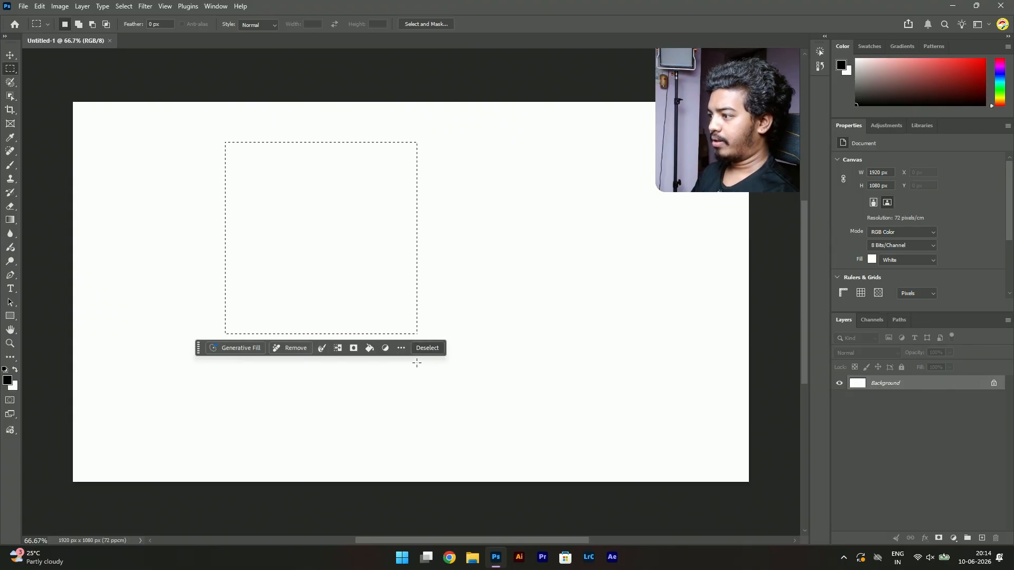
click(417, 363)
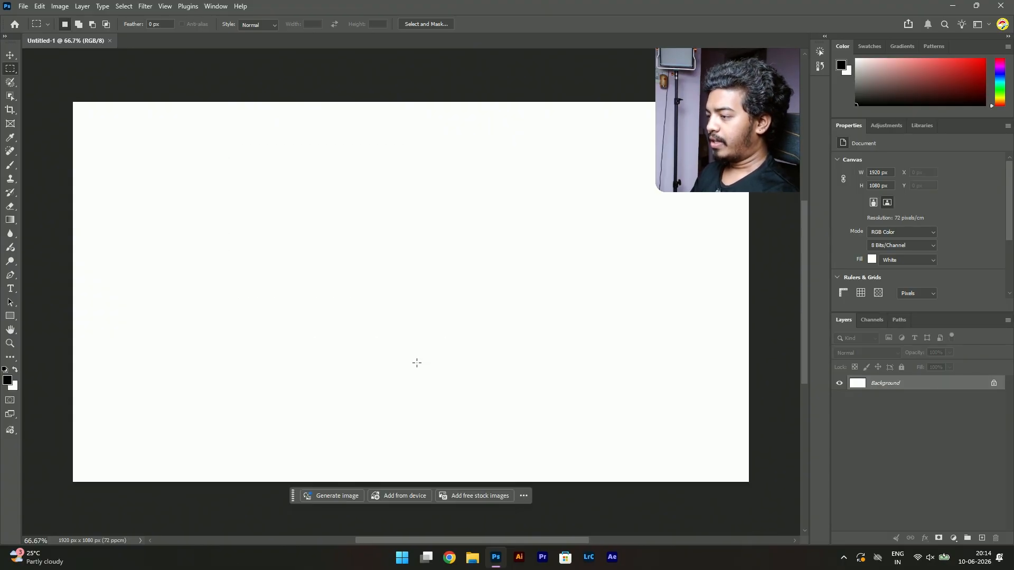
drag(256, 199, 480, 386)
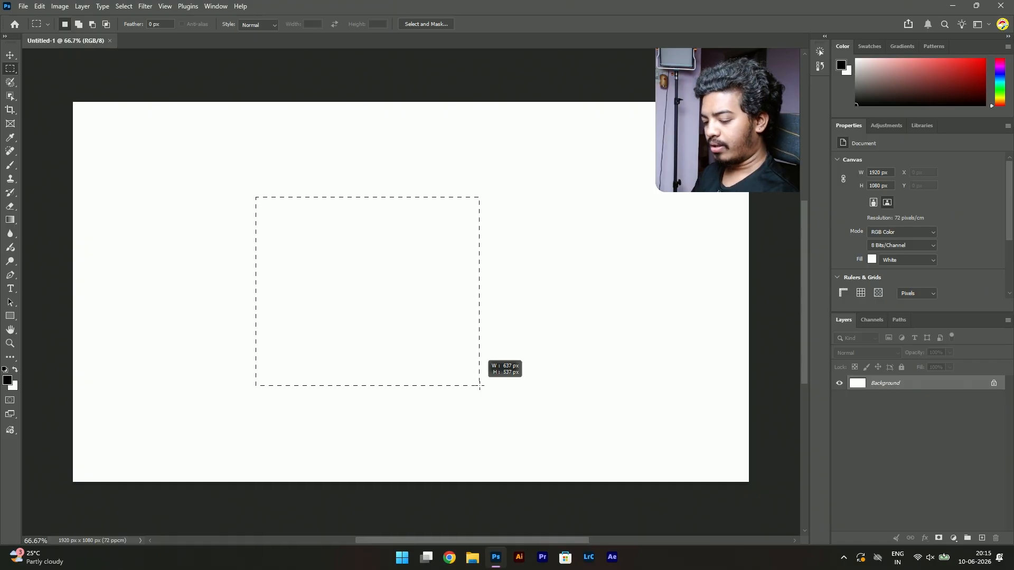
key(alt)
key(shift)
drag(479, 386, 334, 285)
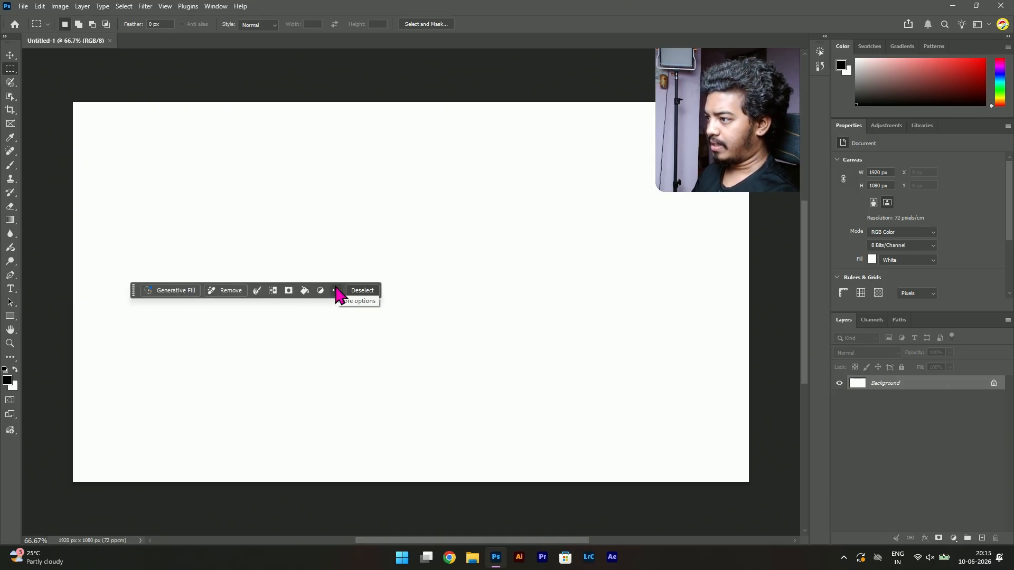
key(ctrl+d)
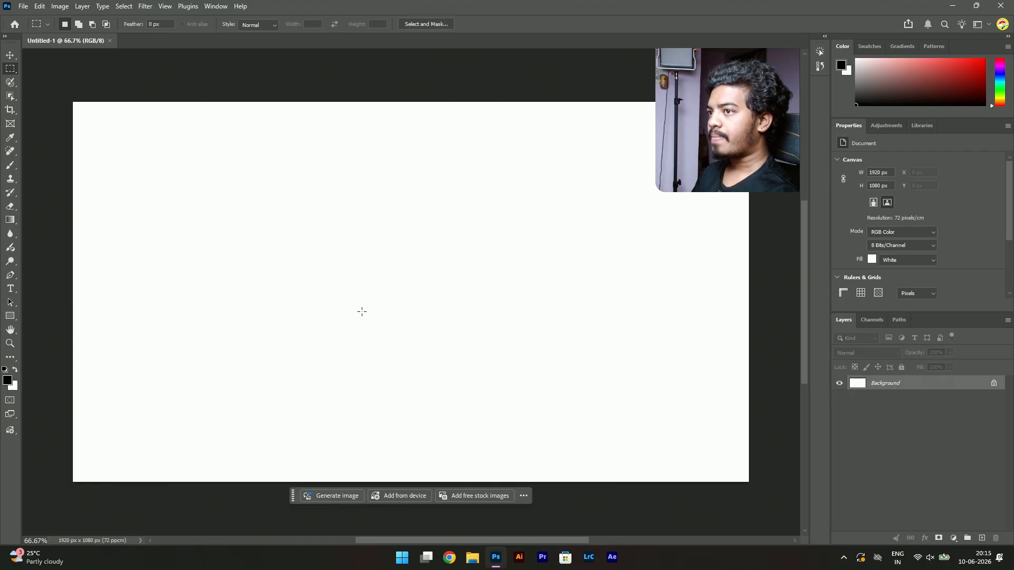
Step: Draw a wide oval selection and a perfectly circular one with the Elliptical Marquee tool, deselecting each
right_click(11, 68)
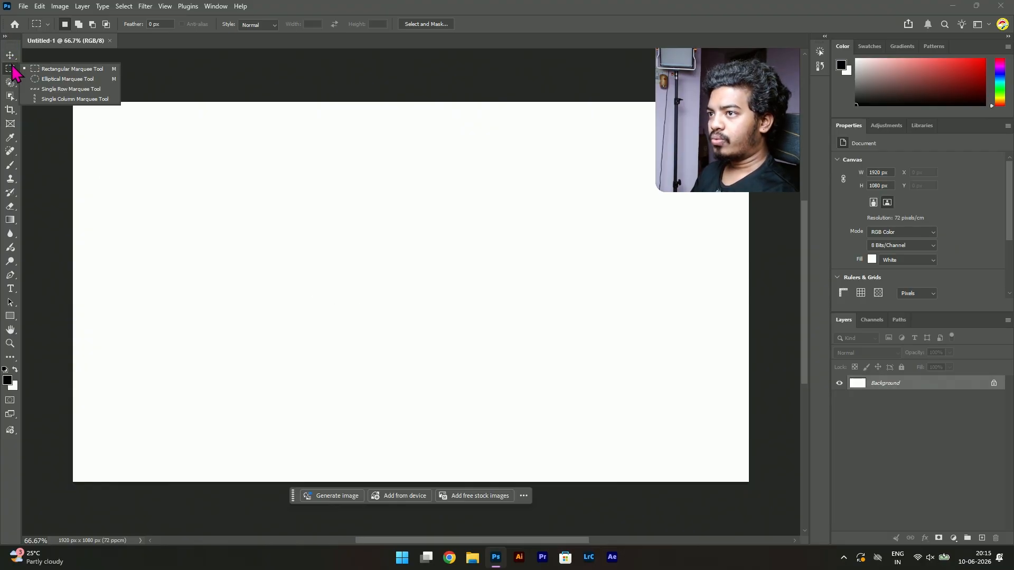
click(59, 79)
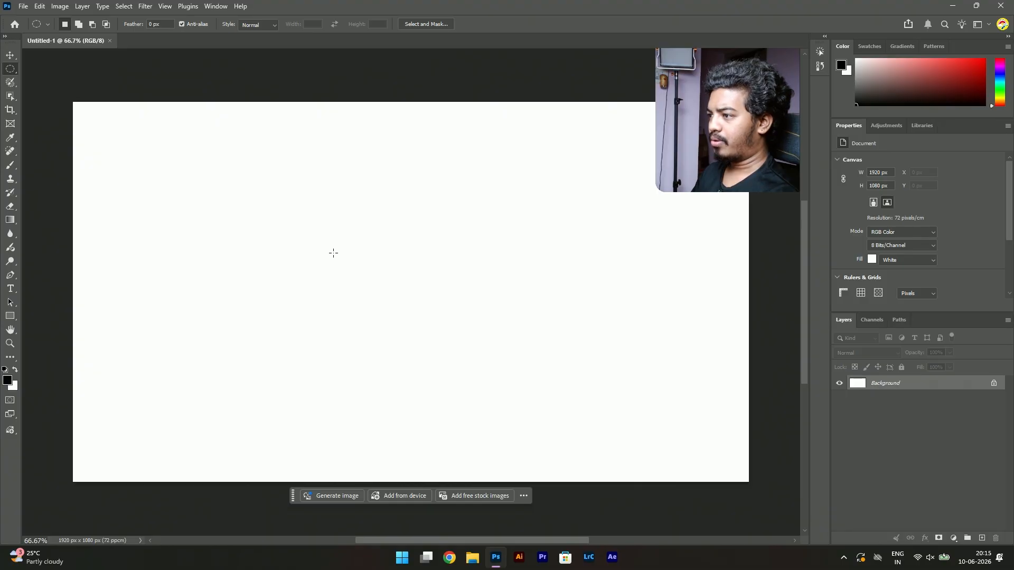
drag(231, 216, 497, 417)
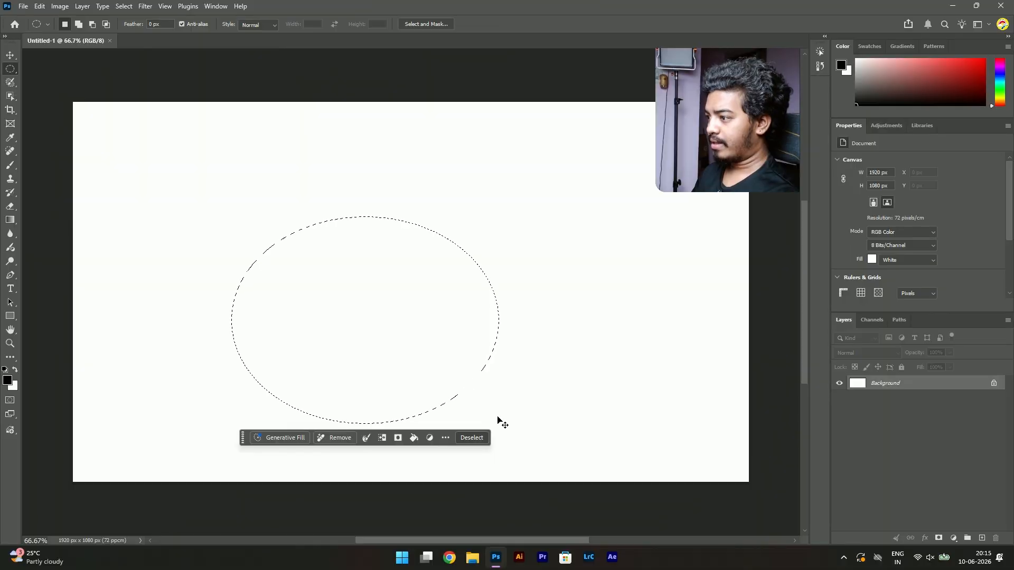
click(496, 417)
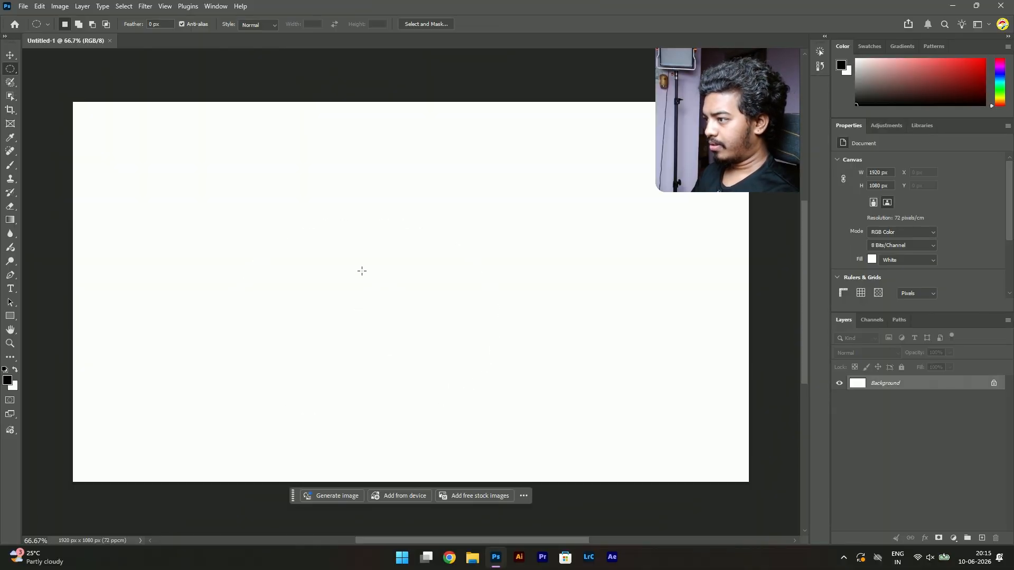
drag(361, 271, 493, 404)
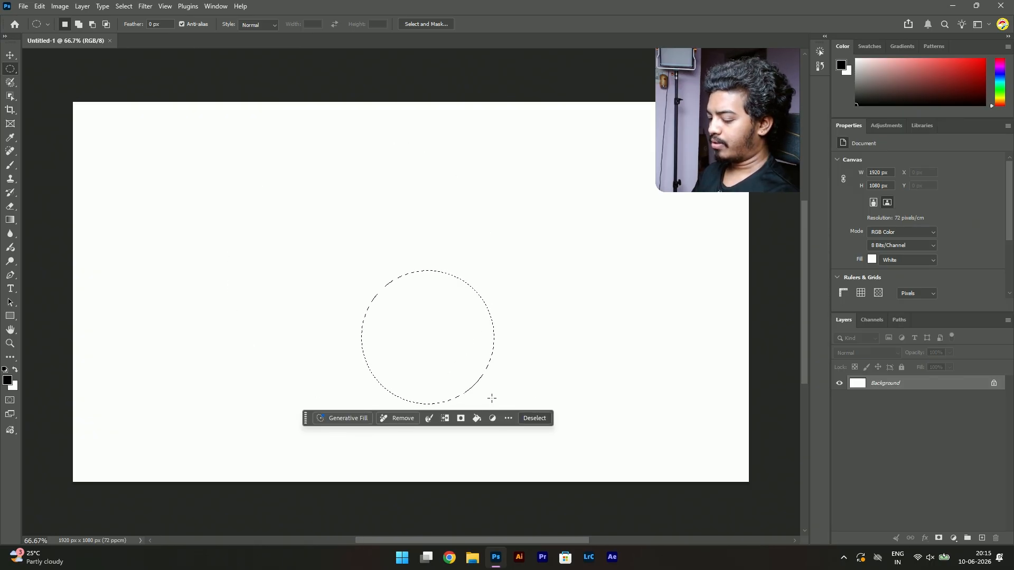
click(492, 398)
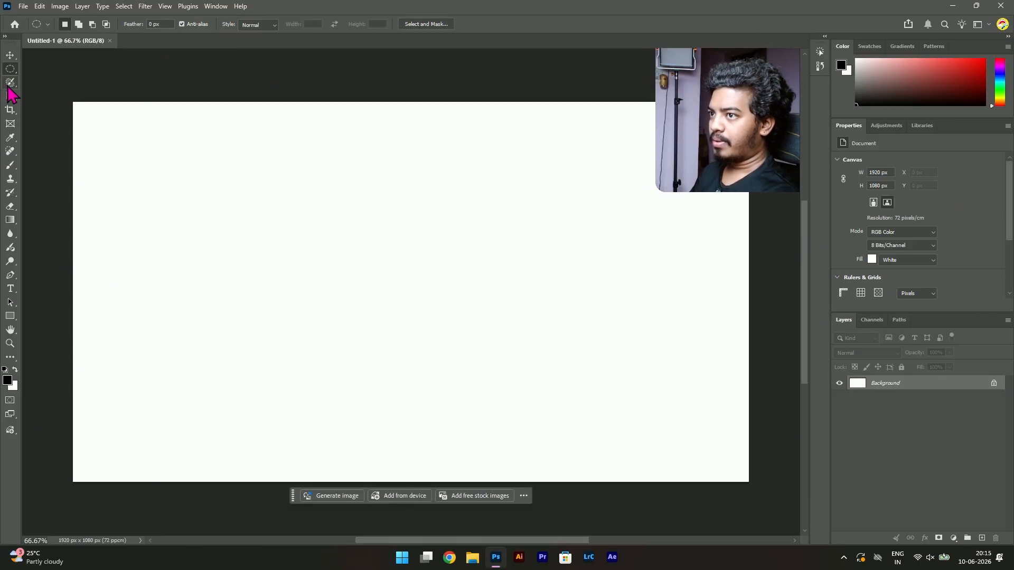
Step: Draw a circular selection outward from its center in the canvas's upper left and another circle from its corner mid-canvas, deselecting each
right_click(10, 69)
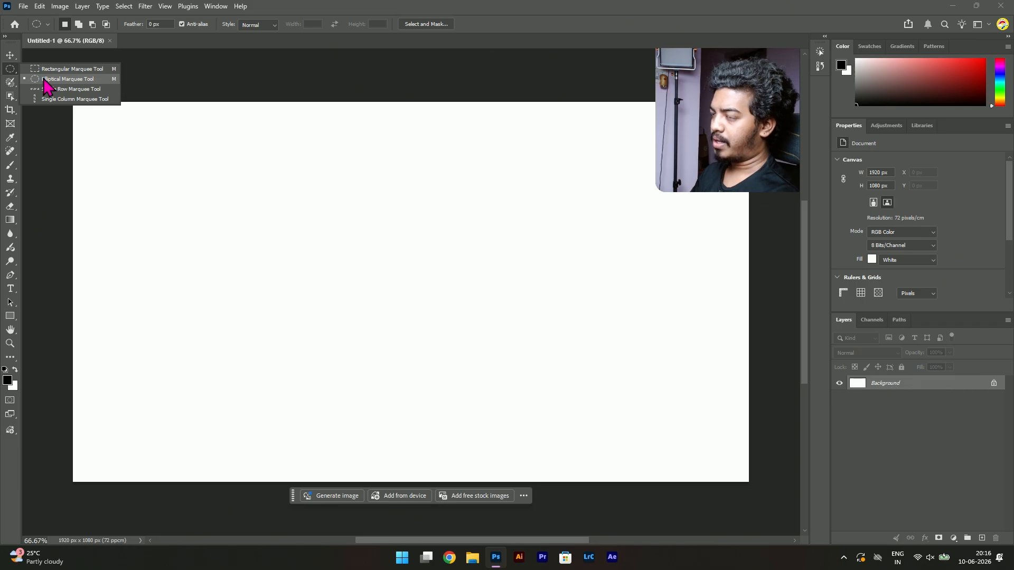
click(47, 79)
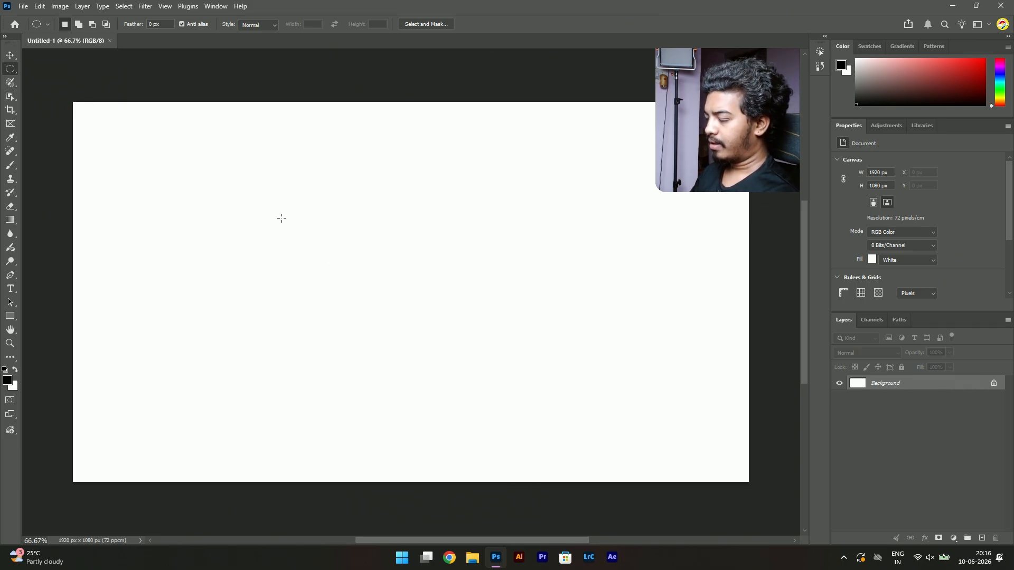
mouse_move(281, 218)
mouse_down()
mouse_move(412, 344)
mouse_move(517, 376)
mouse_move(363, 283)
mouse_move(402, 322)
mouse_up()
key(shift)
key(alt)
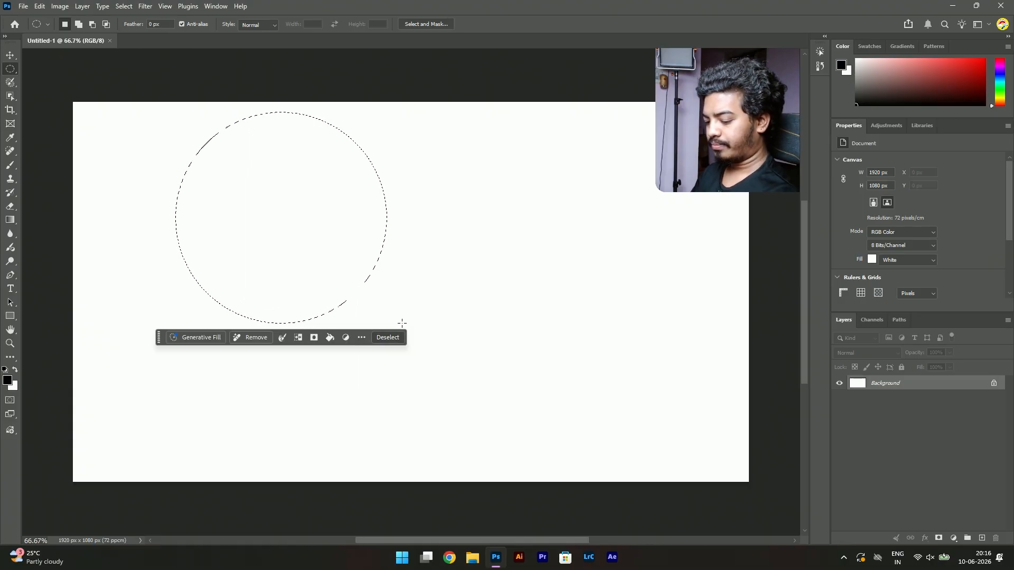
key(ctrl+d)
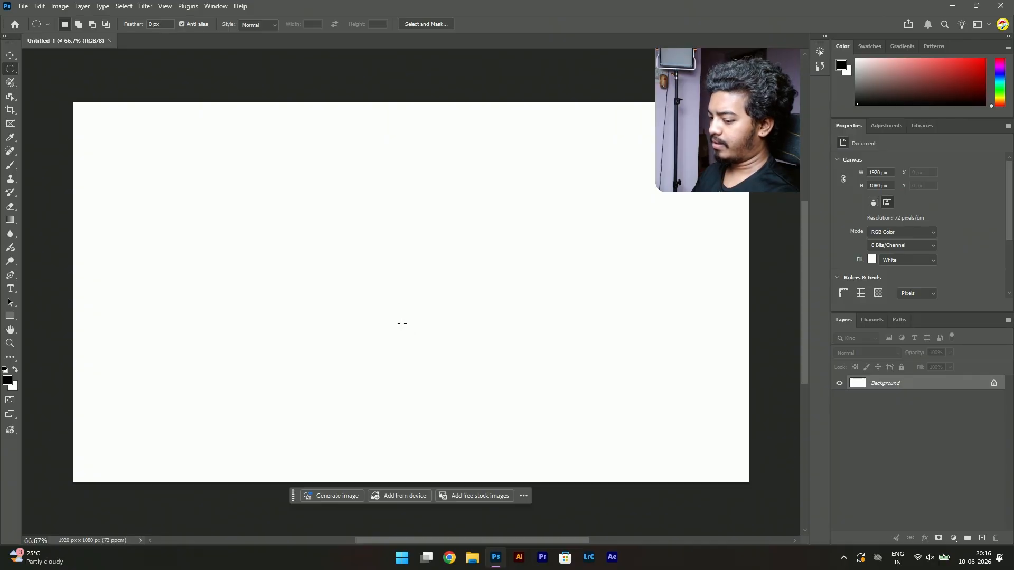
drag(339, 220, 518, 414)
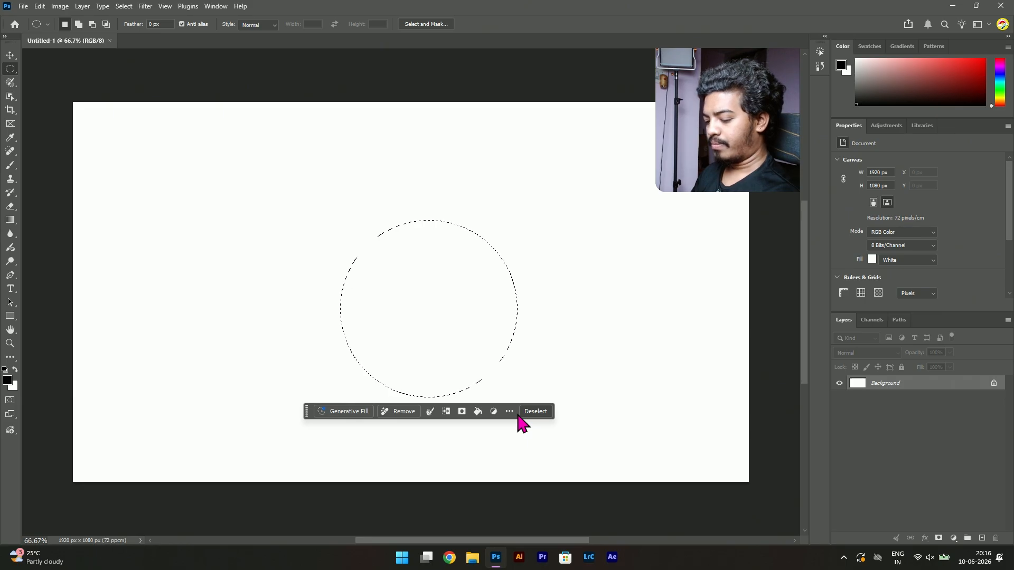
click(520, 414)
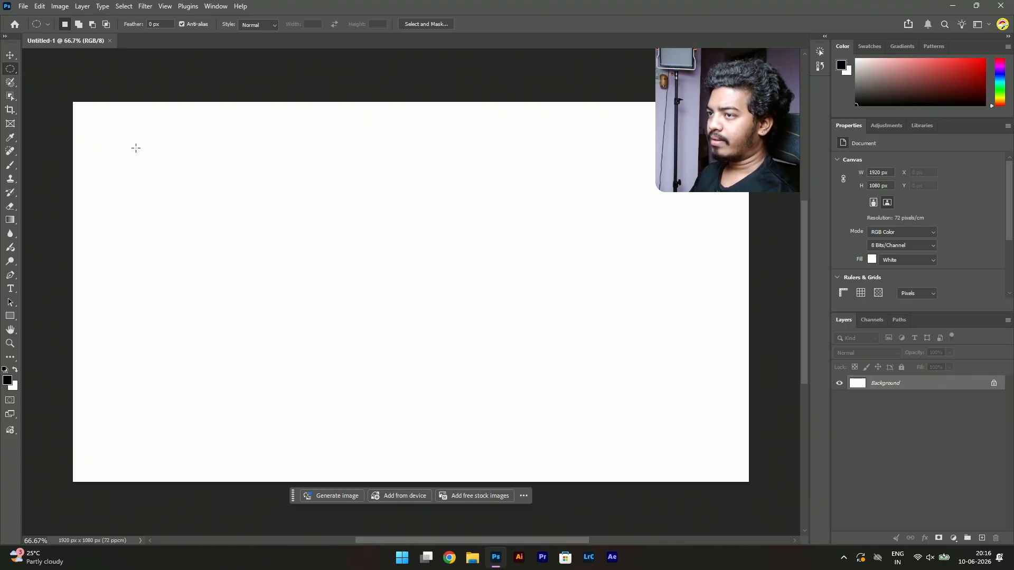
Step: Draw an unconstrained elliptical selection and a perfectly circular one in the lower-right half of the canvas, deselecting each
drag(403, 281, 567, 416)
key(shift)
key(alt)
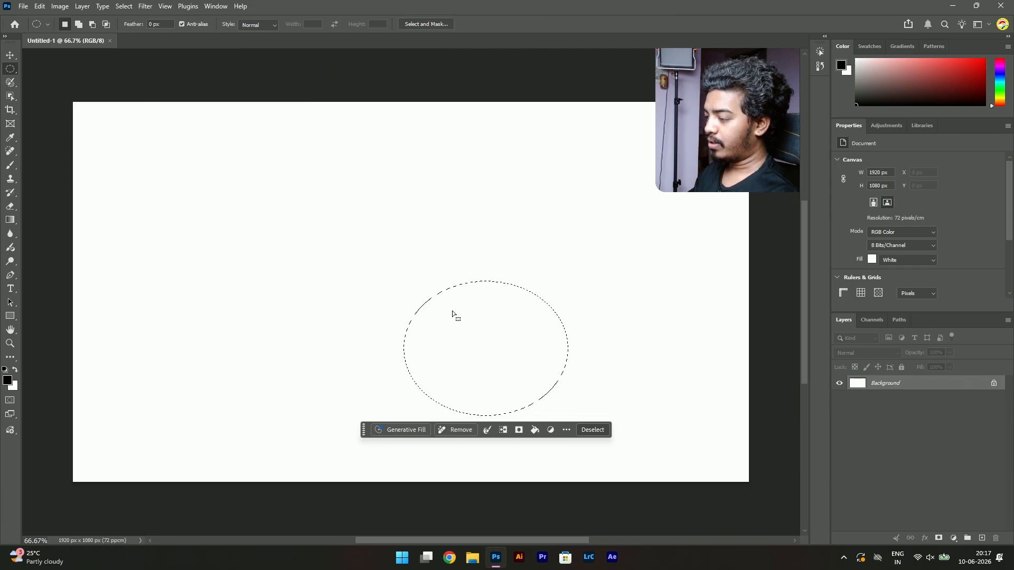
key(ctrl+d)
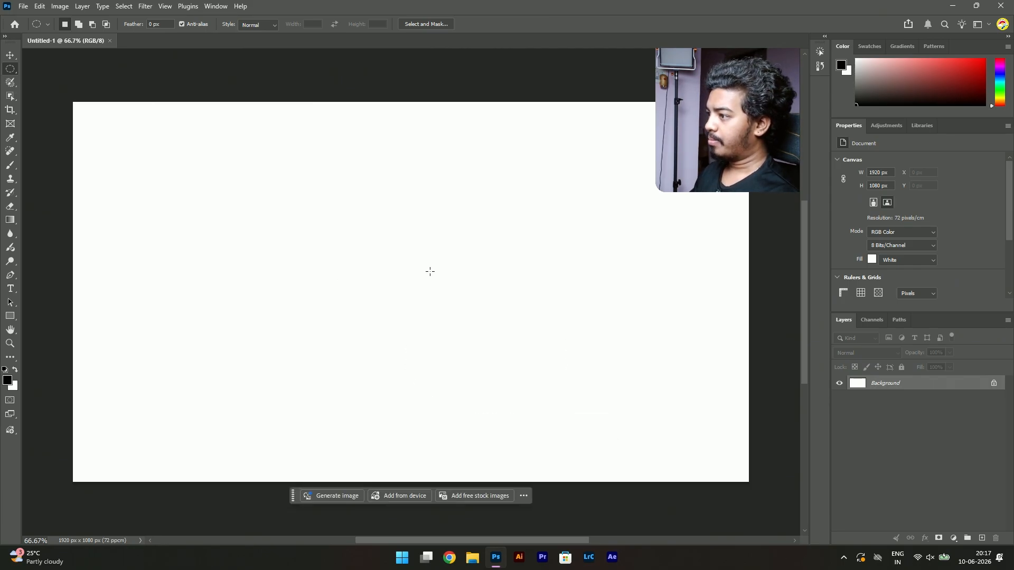
drag(429, 267, 606, 455)
key(shift)
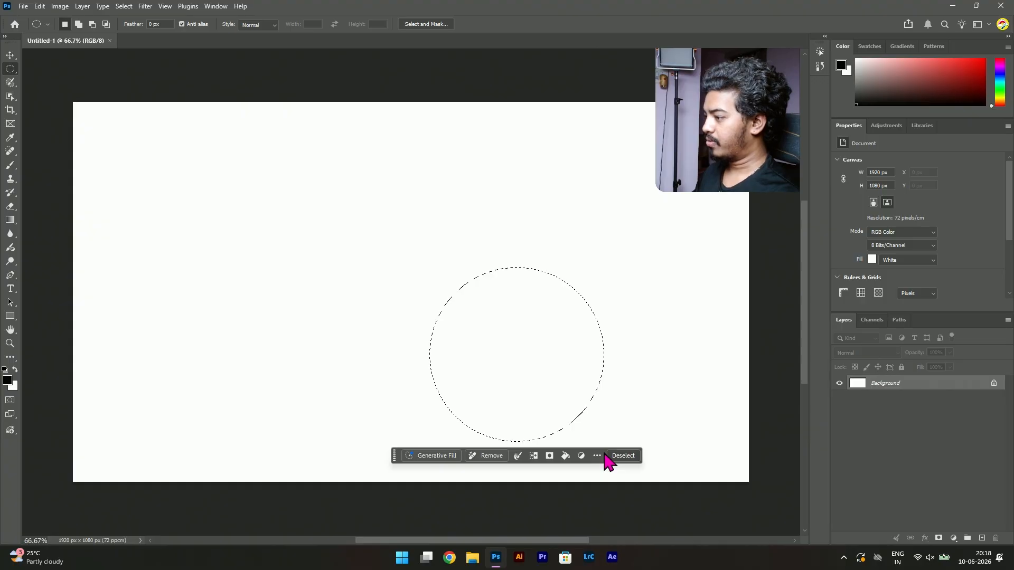
click(621, 456)
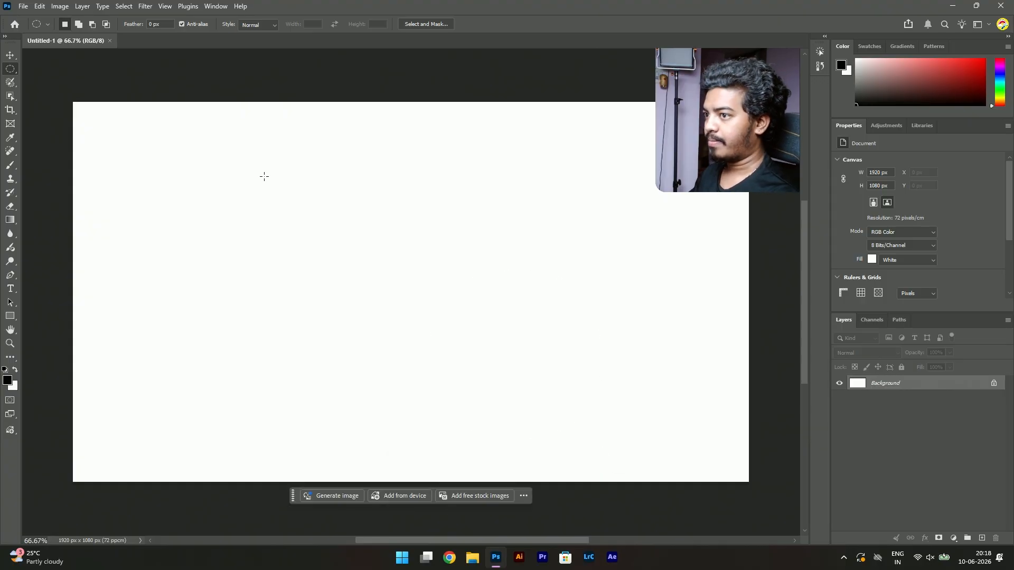
Step: Switch from the Elliptical Marquee to the Single Row Marquee tool
right_click(9, 73)
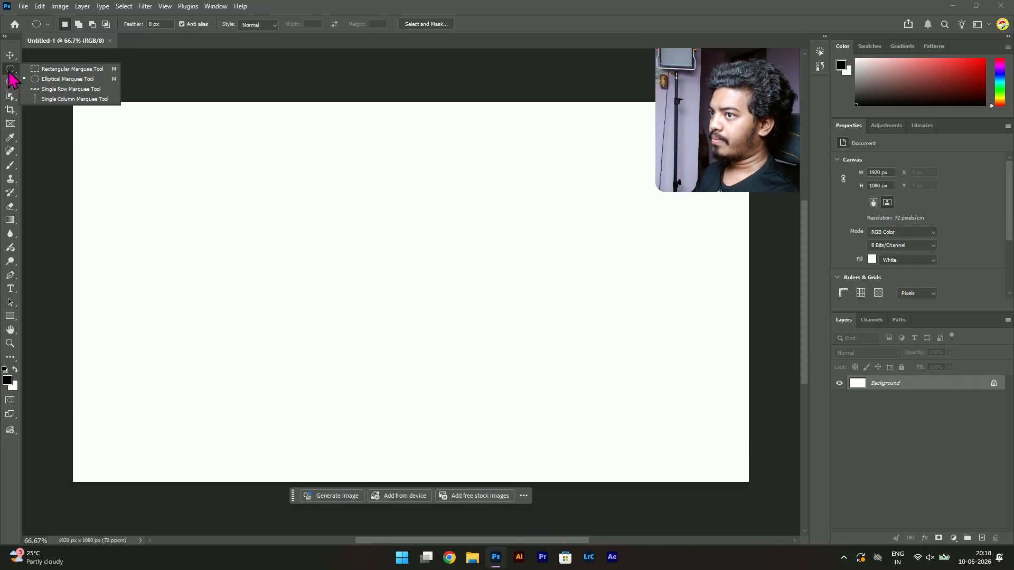
click(63, 89)
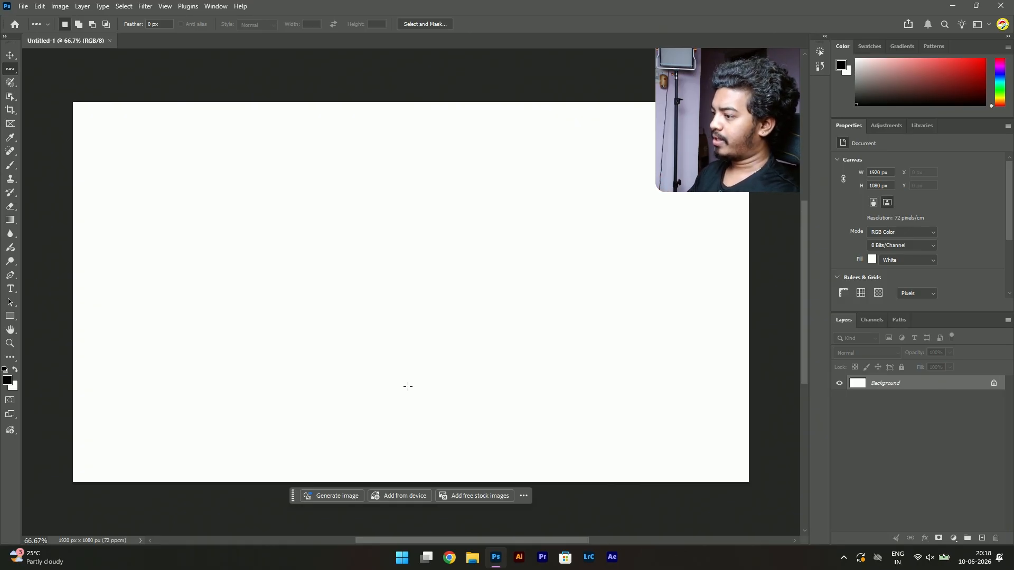
right_click(16, 68)
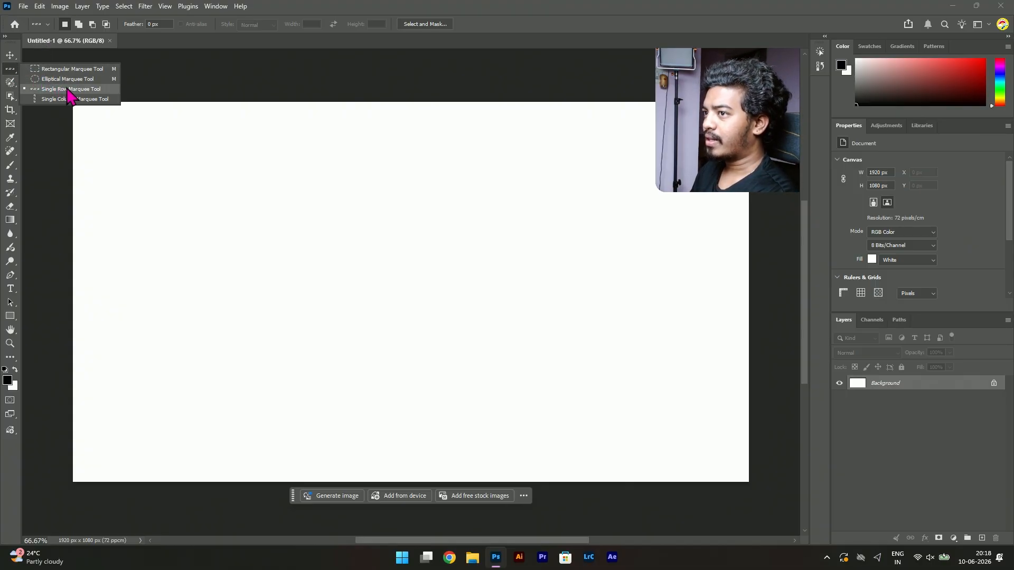
click(68, 89)
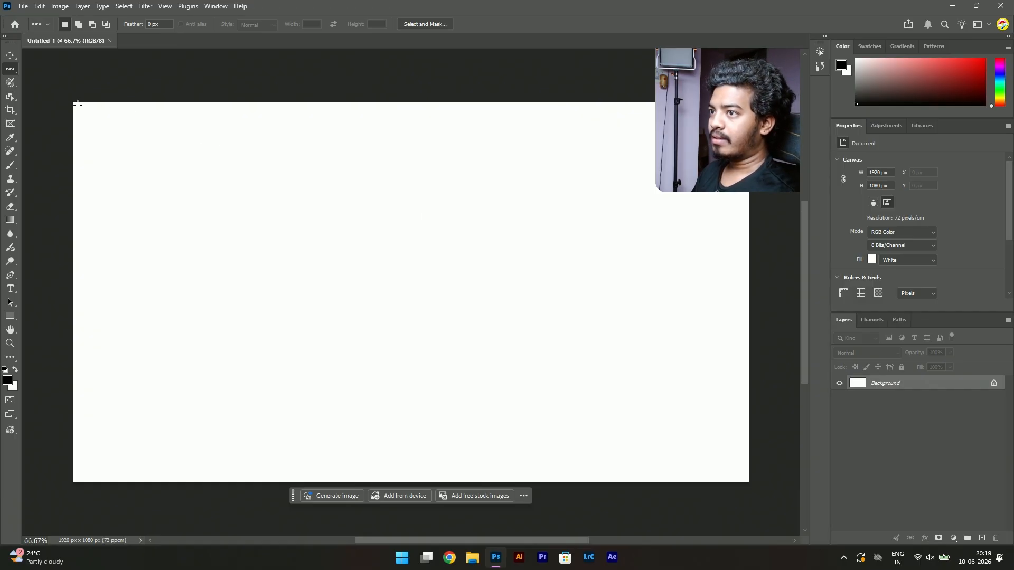
right_click(13, 73)
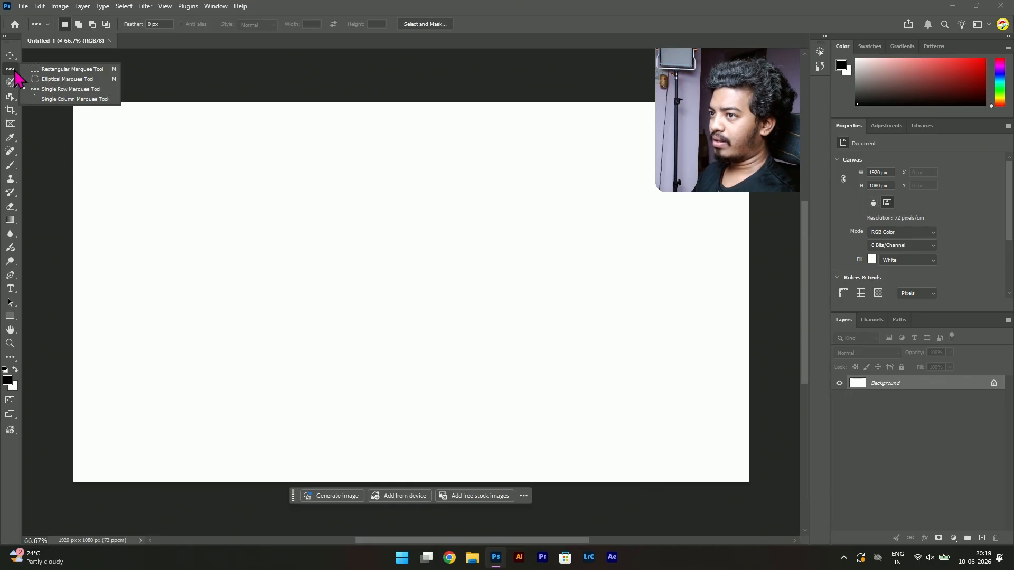
click(34, 87)
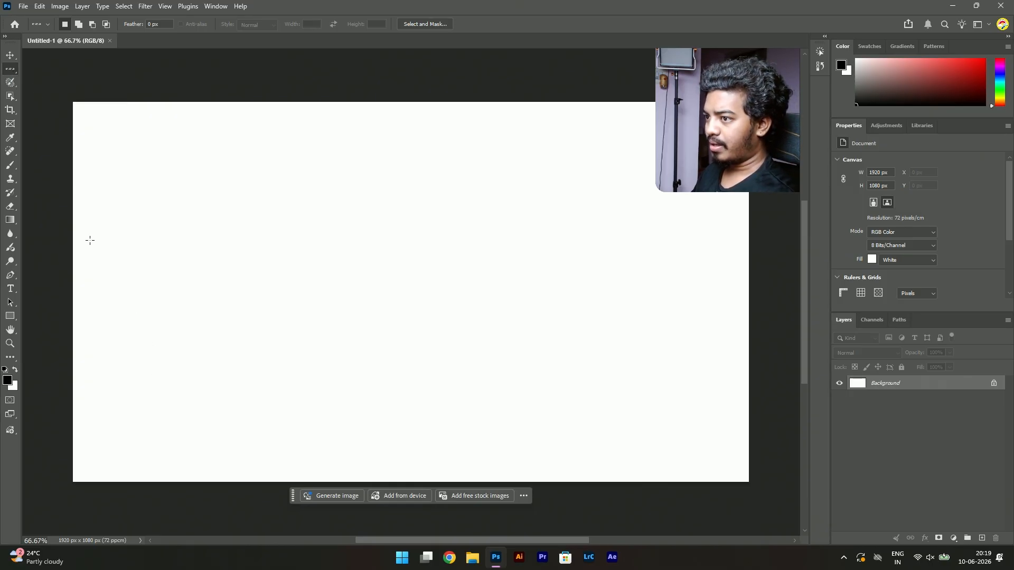
Step: Place a single-row selection across the upper part of the canvas and examine its thickness near the canvas's right edge
click(87, 235)
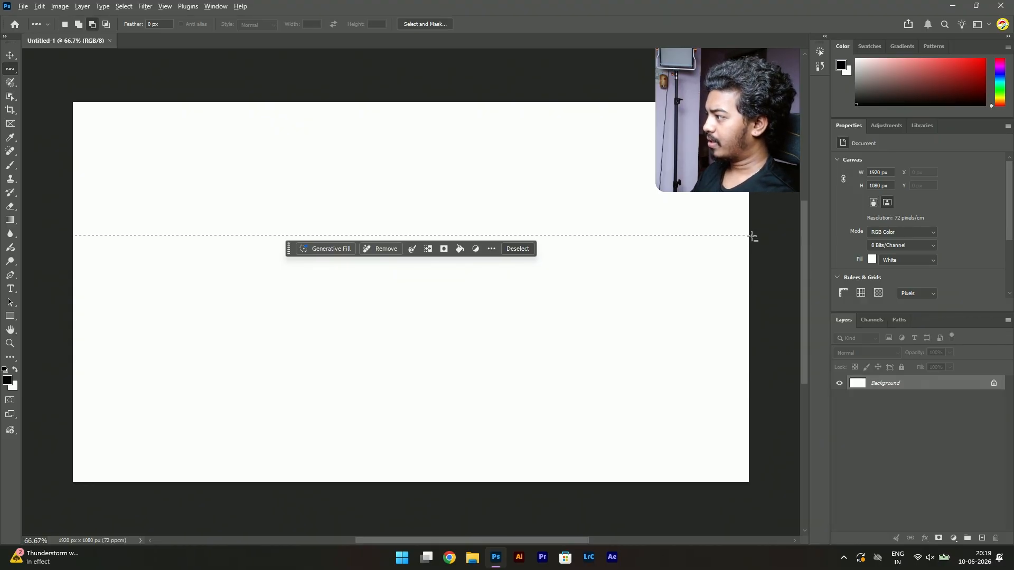
scroll(747, 236, up, 5)
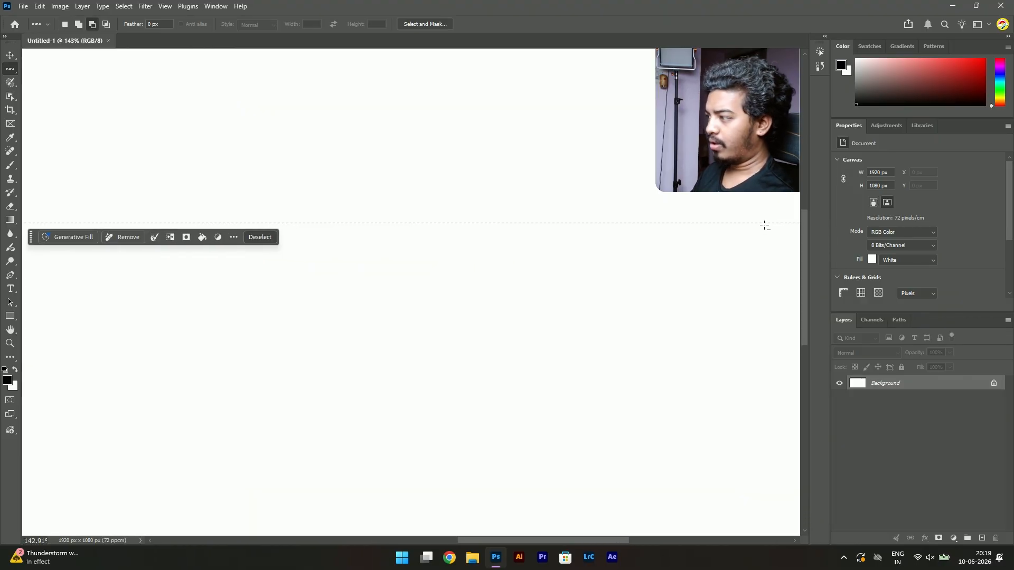
scroll(768, 229, up, 4)
scroll(771, 230, up, 8)
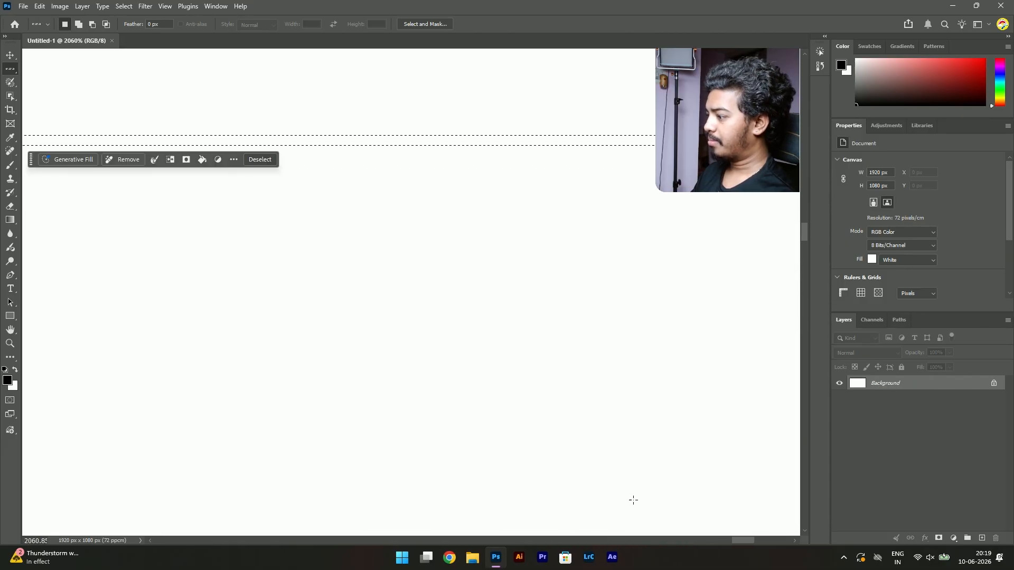
drag(738, 541, 755, 537)
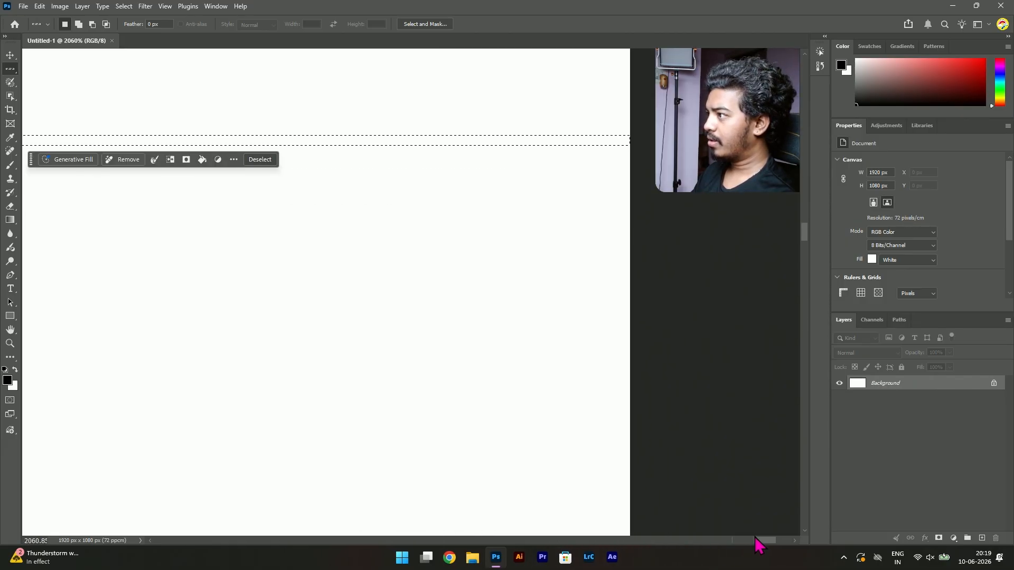
scroll(632, 126, up, 1)
scroll(632, 125, up, 1)
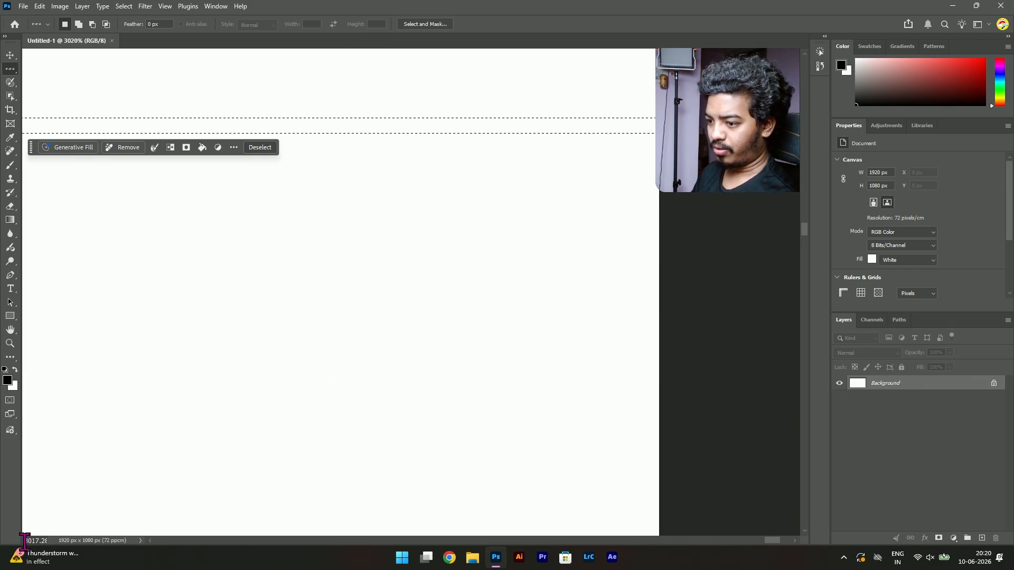
click(47, 541)
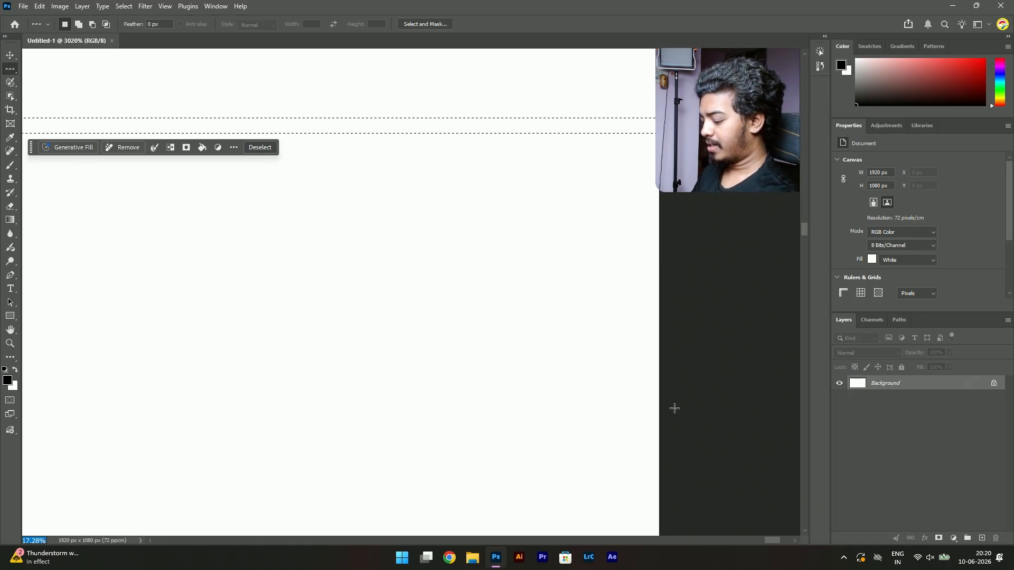
key(ctrl+0)
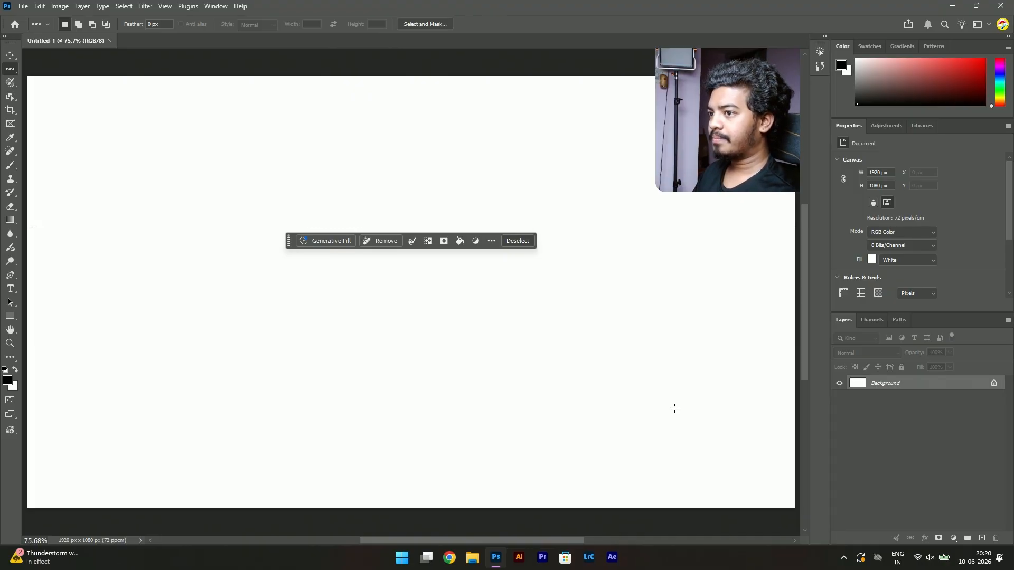
Step: Replace the row selection with a single-column one left of center, move it to just past mid-canvas and deselect it
right_click(11, 72)
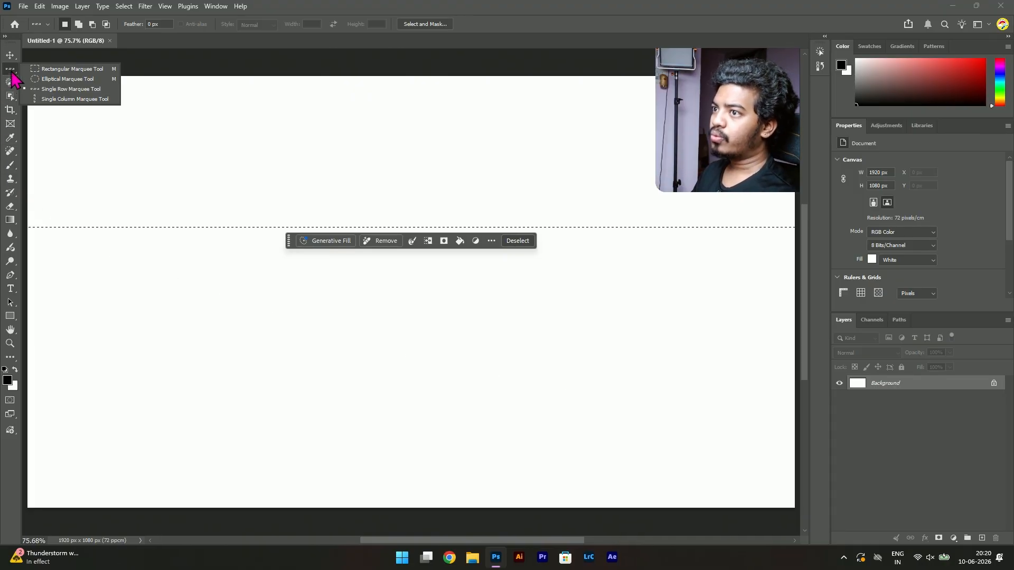
click(51, 101)
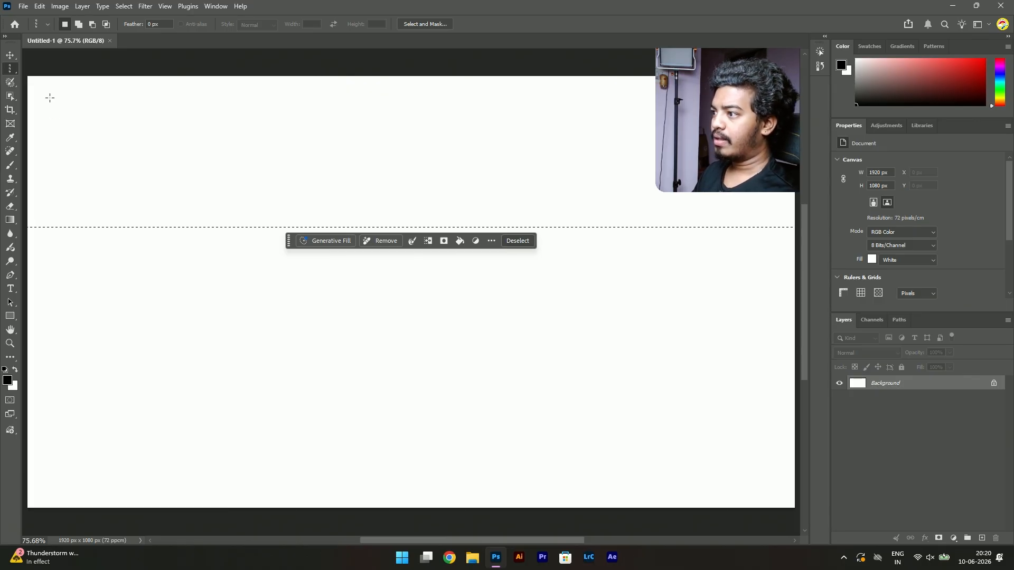
key(ctrl+d)
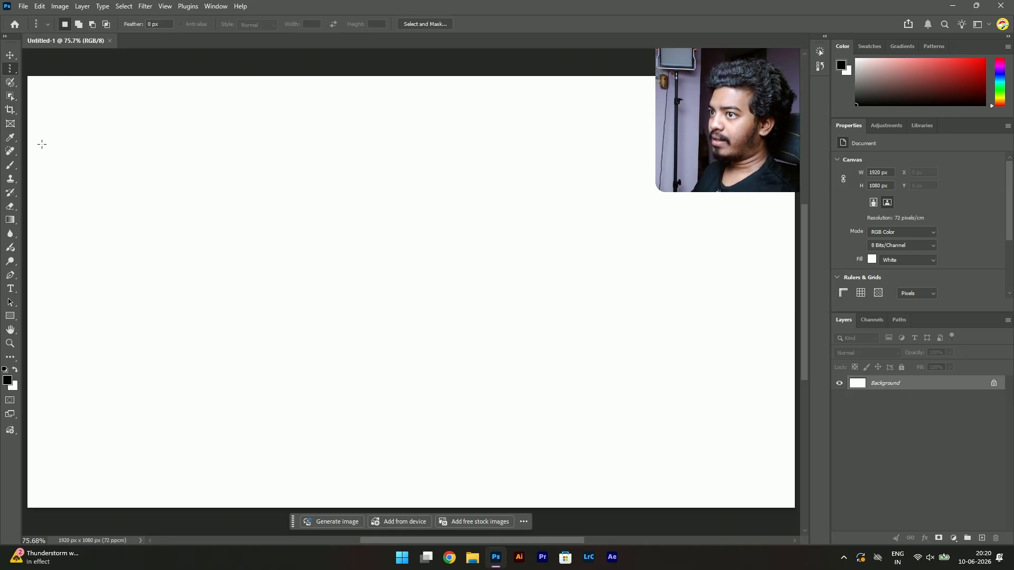
click(324, 245)
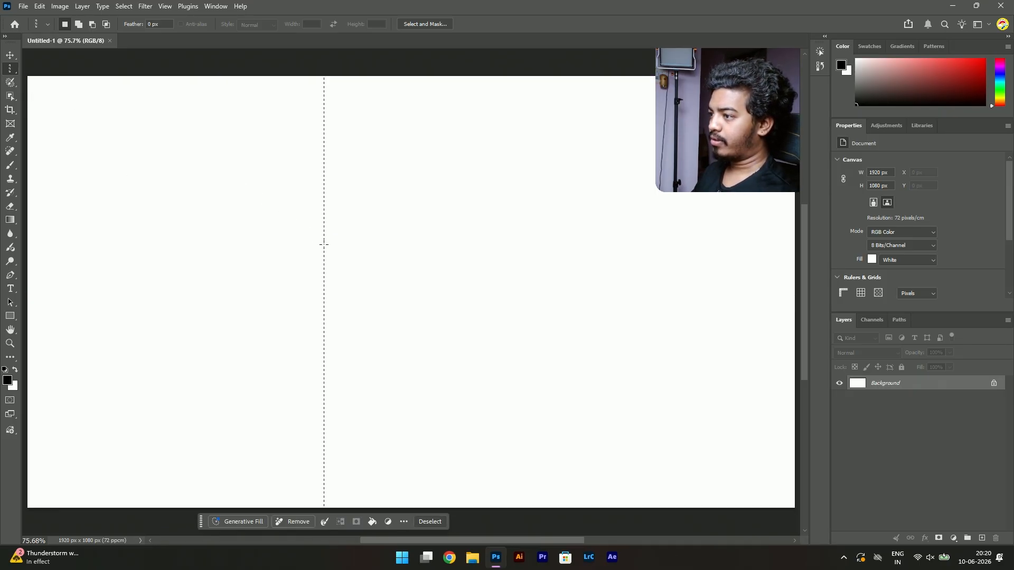
drag(334, 242, 428, 232)
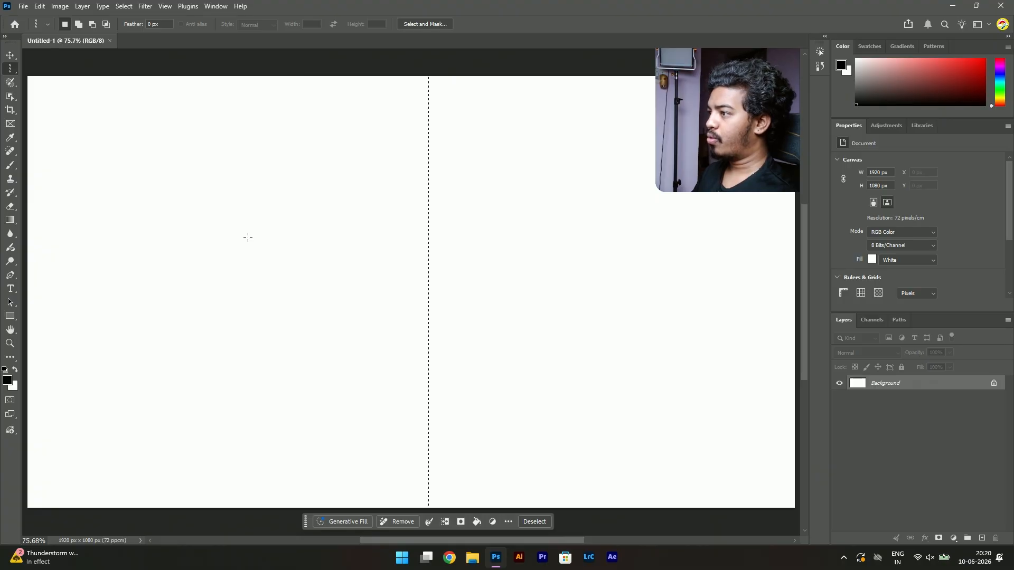
click(248, 241)
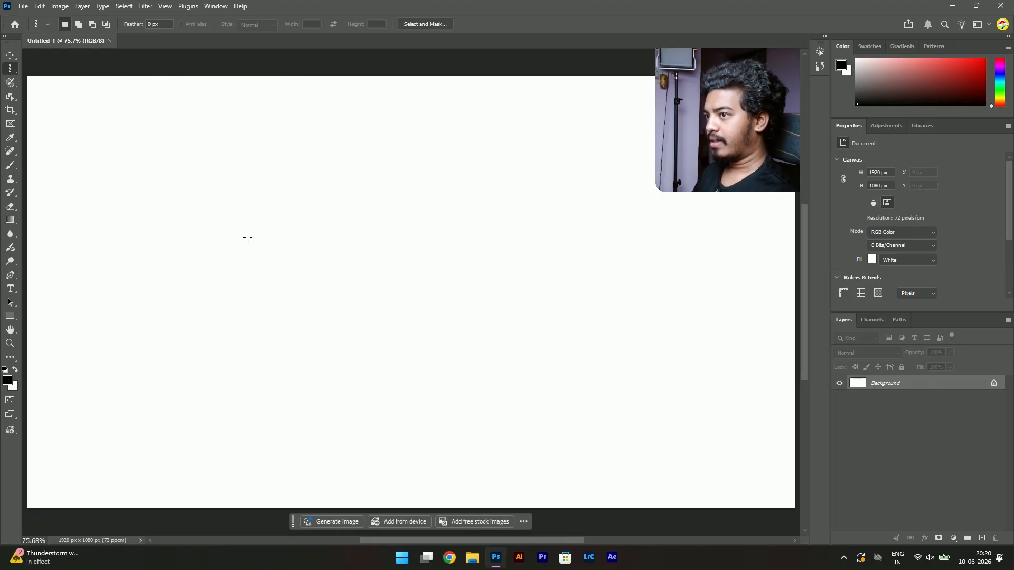
Step: Place another single-column selection near the middle of the canvas with the Single Column Marquee tool and deselect it
right_click(13, 73)
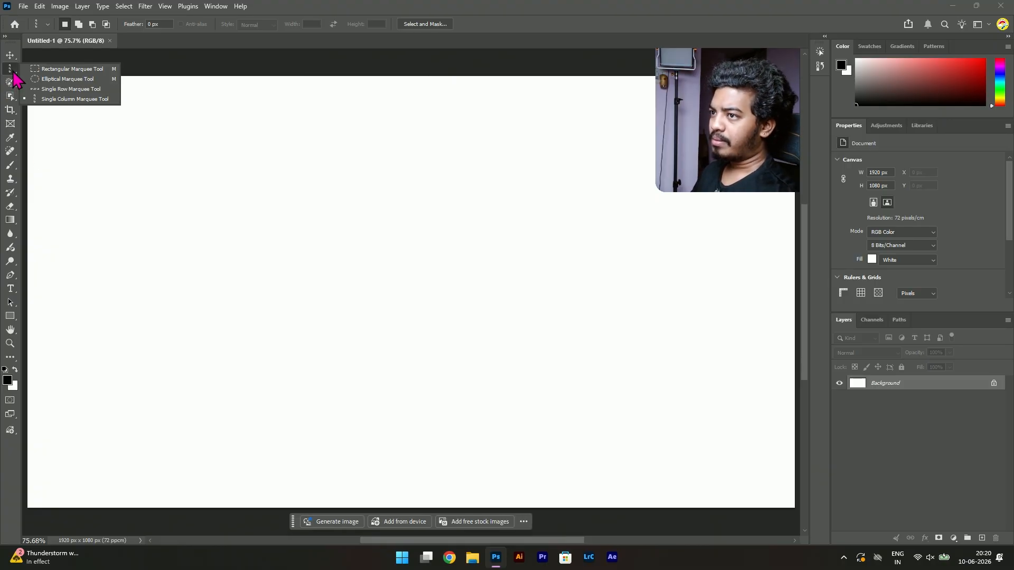
click(54, 99)
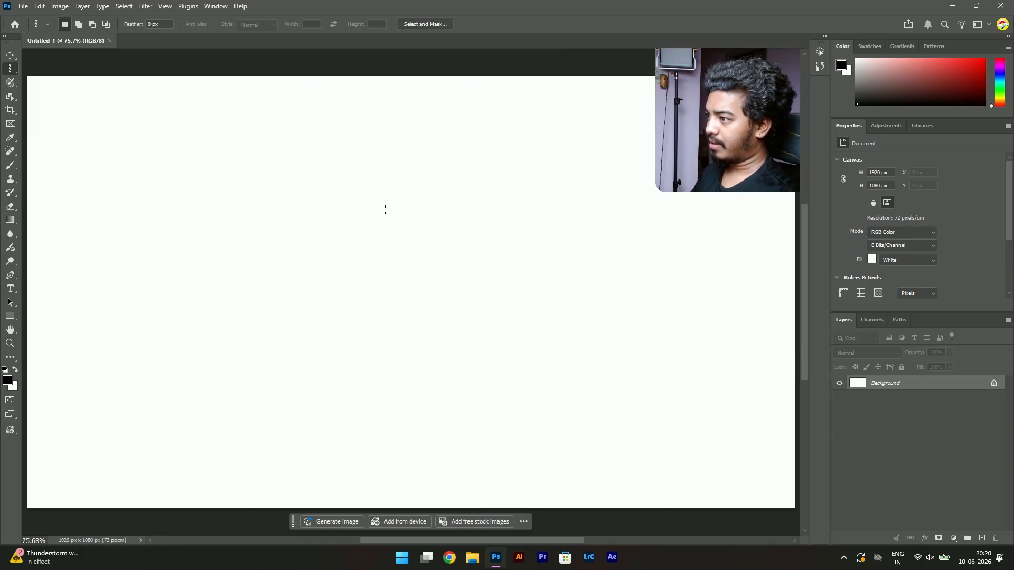
key(ctrl+a)
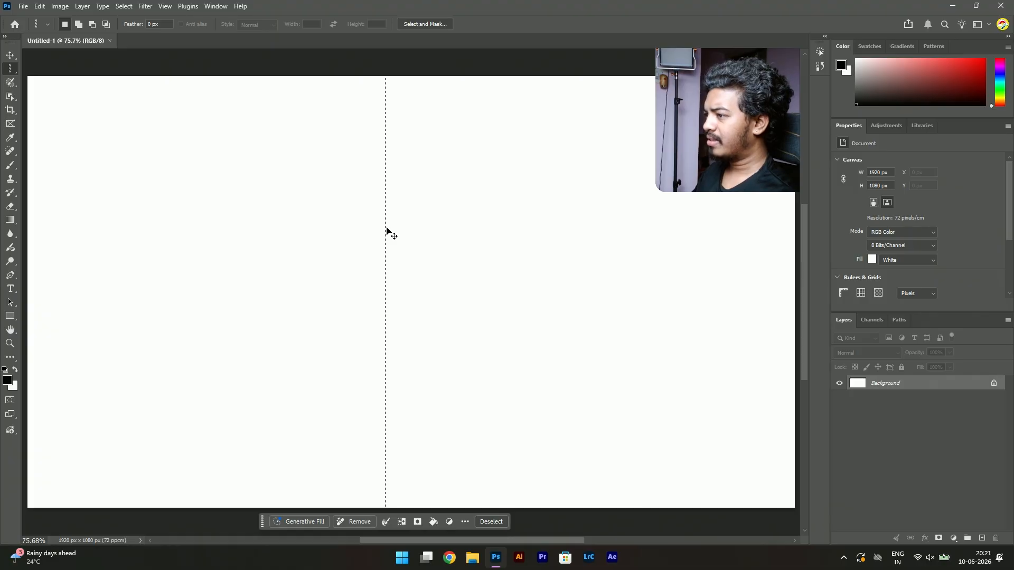
click(388, 232)
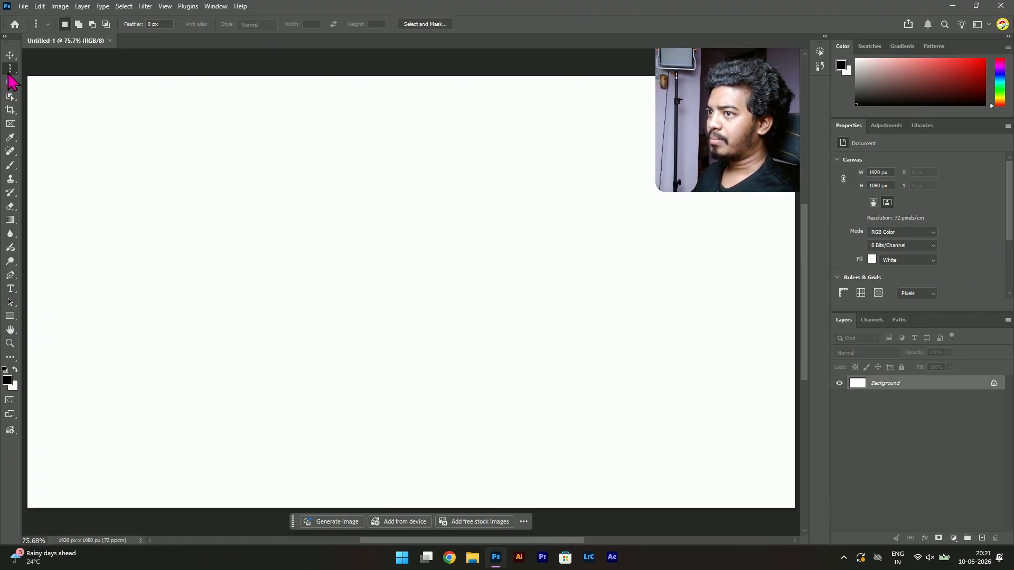
Step: Switch from the Single Column Marquee to the Rectangular Marquee tool
right_click(11, 73)
click(43, 69)
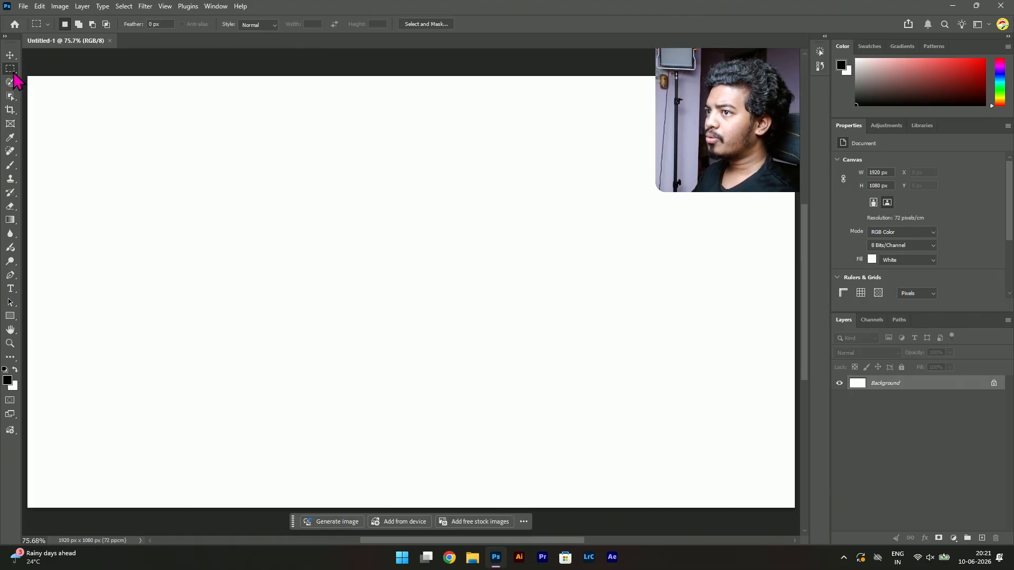
right_click(11, 73)
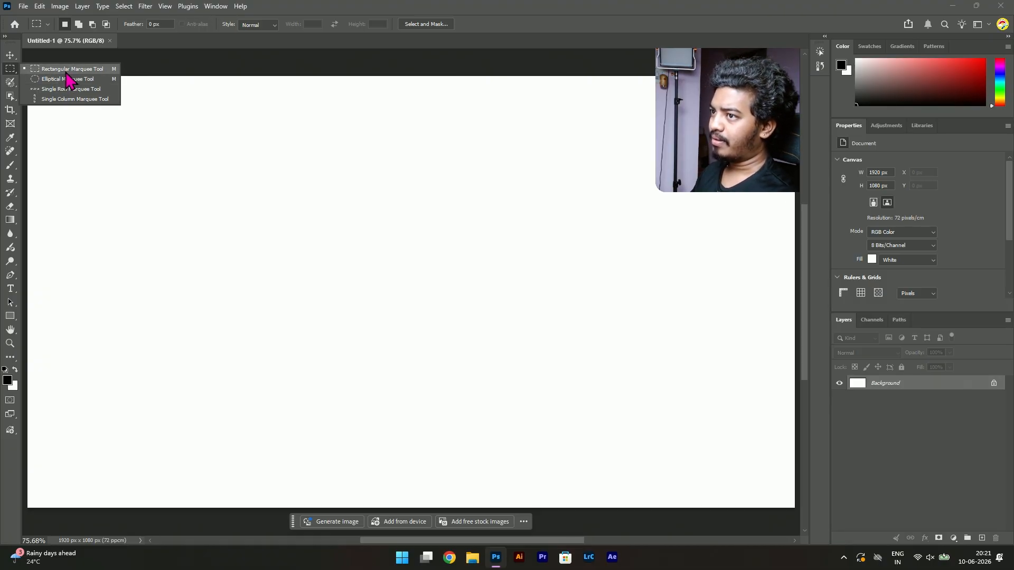
click(65, 70)
right_click(11, 69)
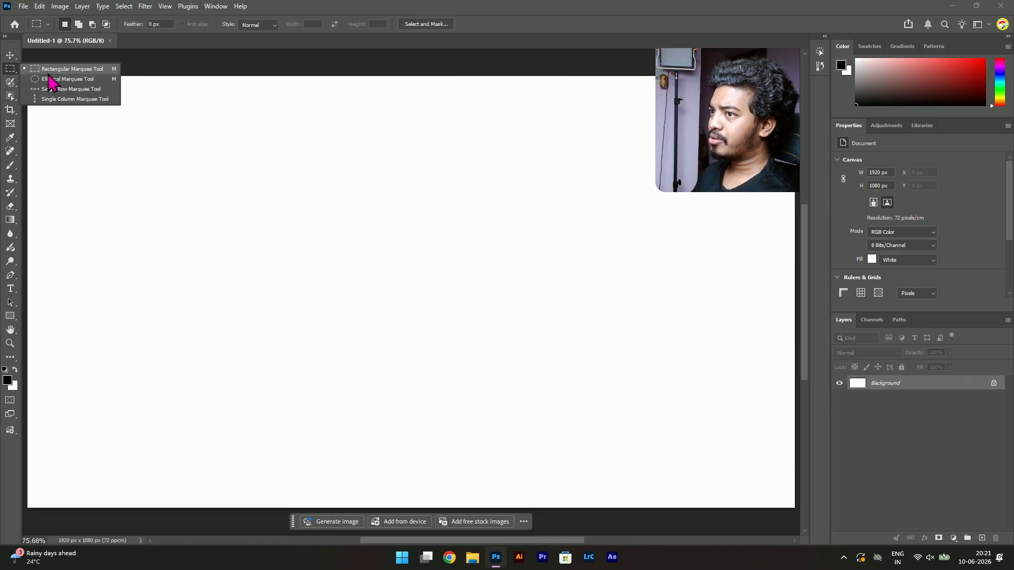
click(45, 69)
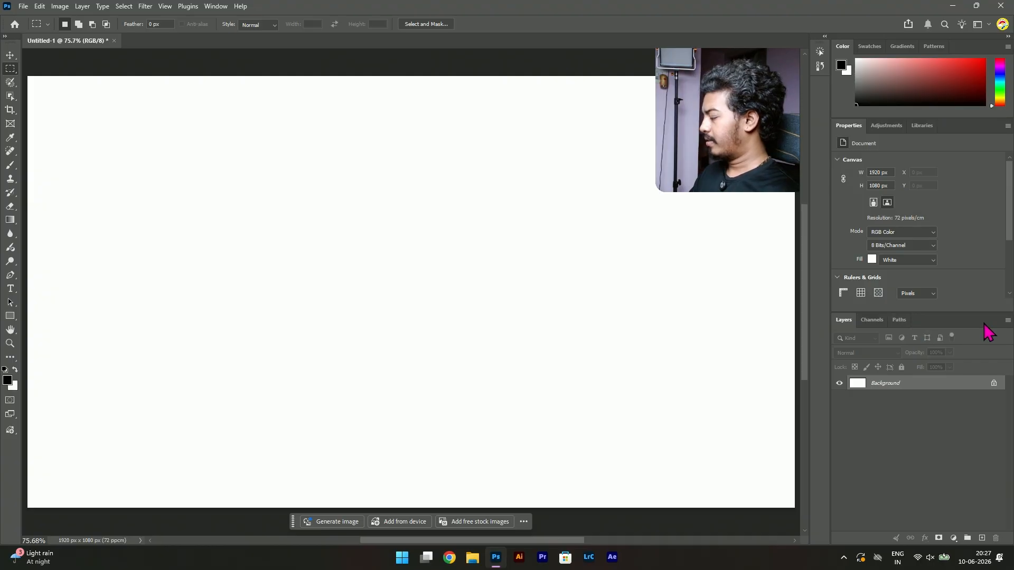
Step: Add a new empty layer above the Background and make it the active layer
click(982, 539)
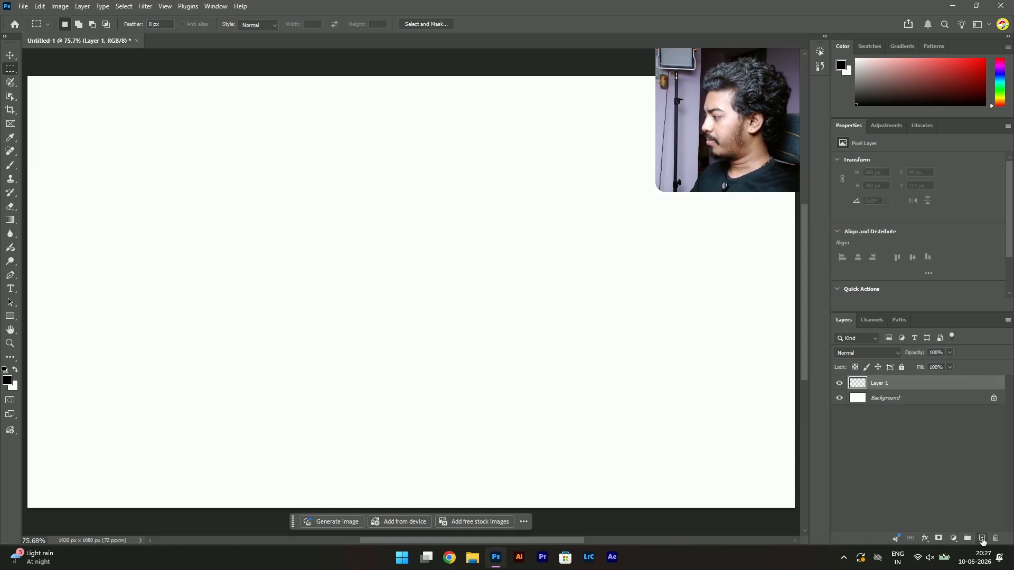
click(886, 400)
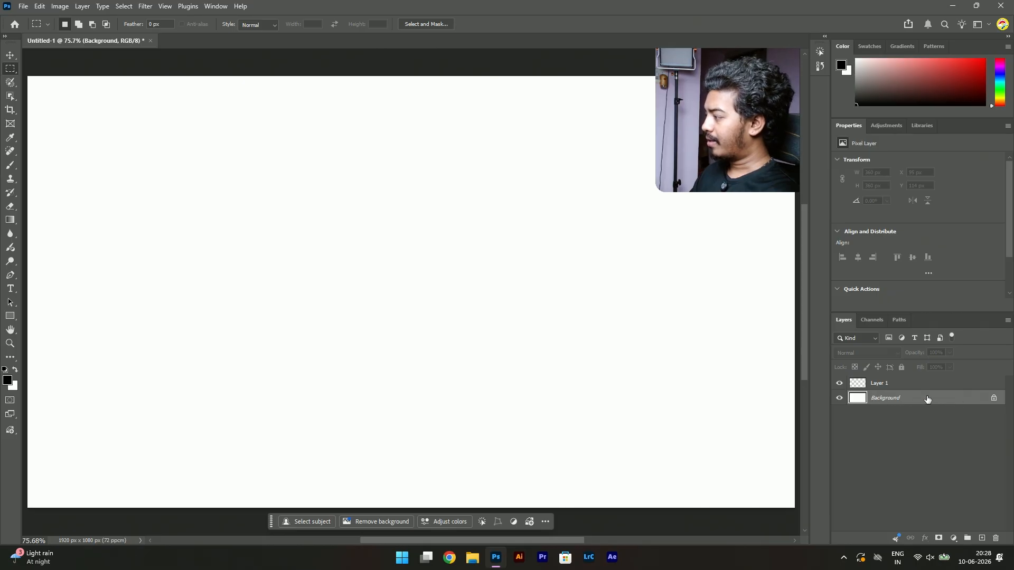
click(892, 385)
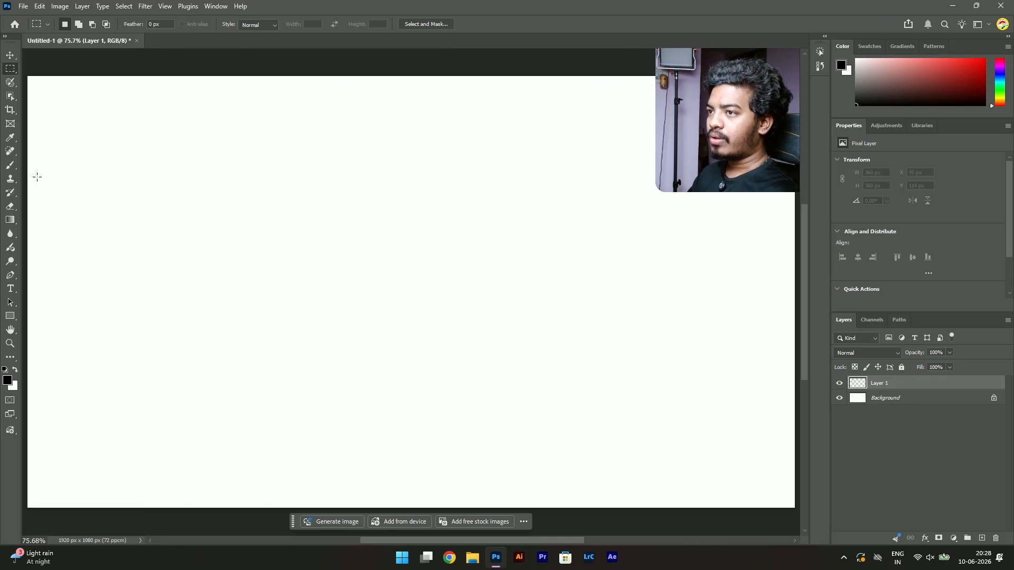
Step: Draw a trial selection in the upper-left part of the canvas with the Rectangular Marquee tool
right_click(11, 73)
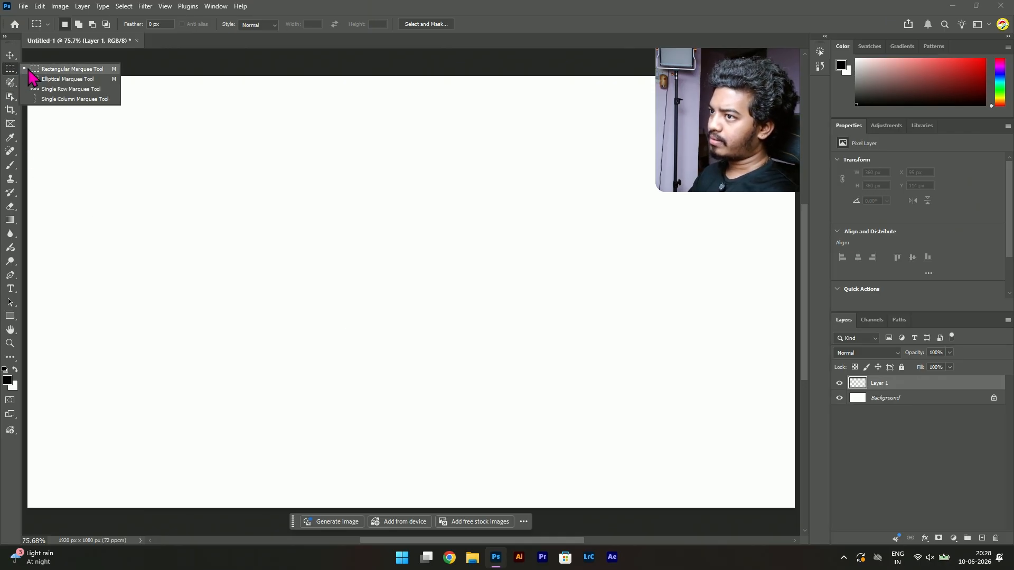
click(37, 68)
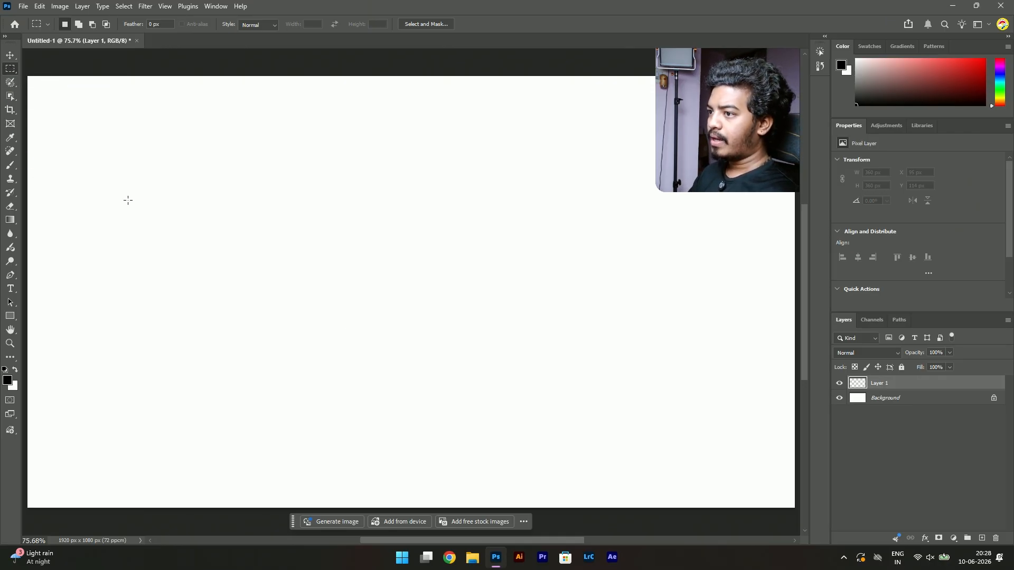
drag(100, 130, 244, 288)
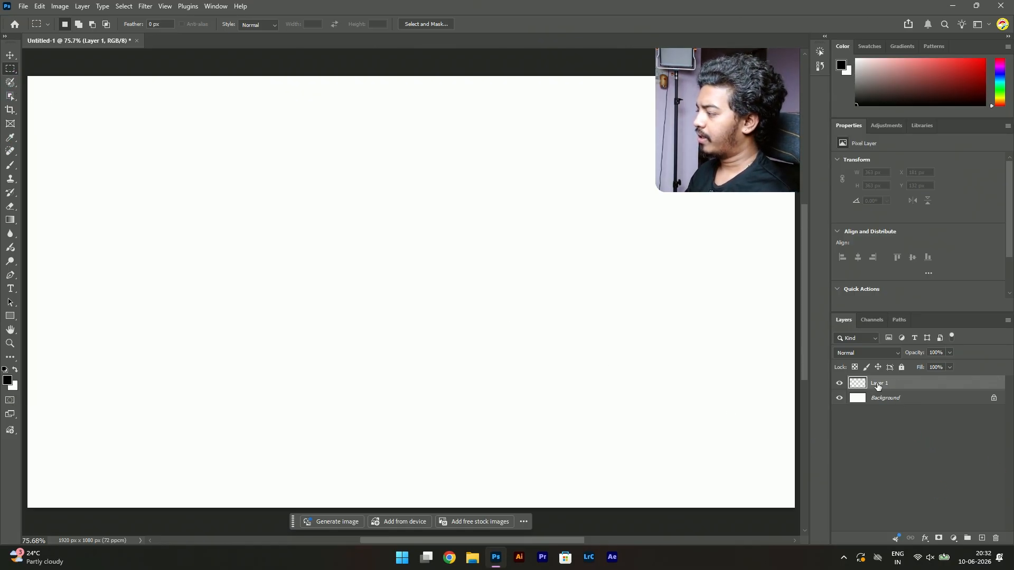
Step: Draw a square selection of about 384 × 384 px in the left half of the canvas with the Rectangular Marquee tool
right_click(13, 70)
click(45, 69)
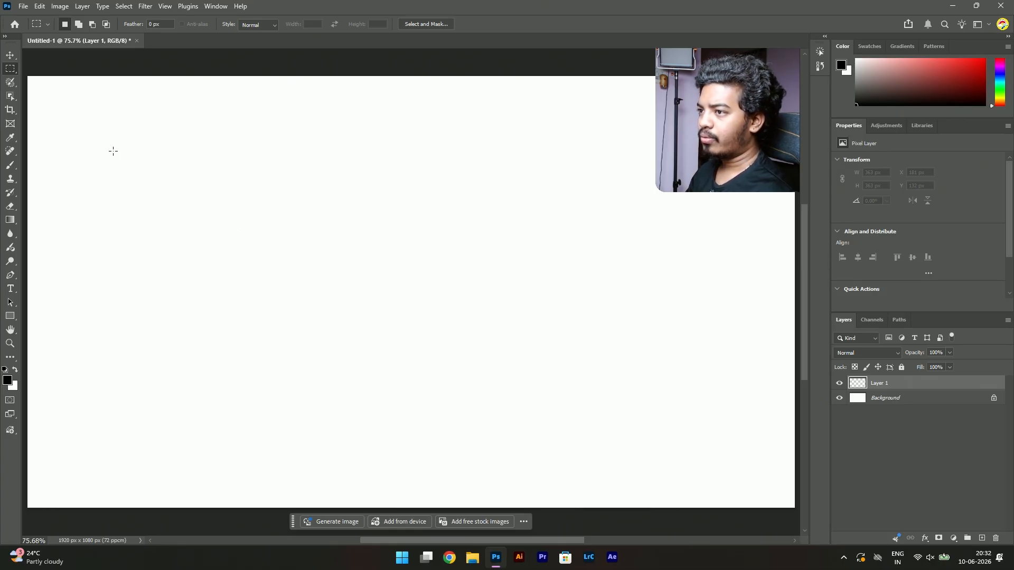
drag(113, 151, 265, 337)
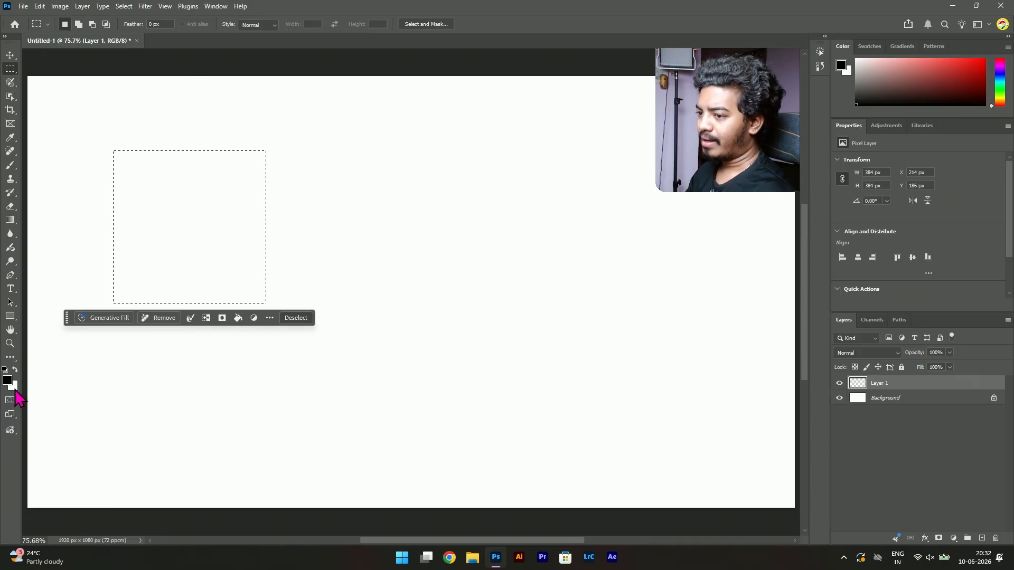
Step: Set the background color to pure red (ff0000), fill the square selection on Layer 1 with it and deselect
click(14, 386)
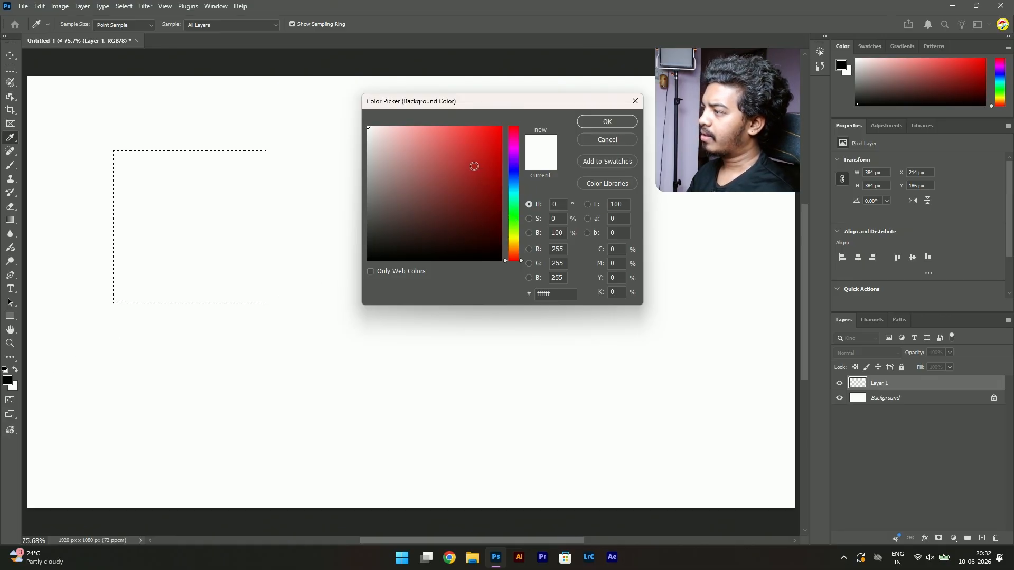
click(501, 126)
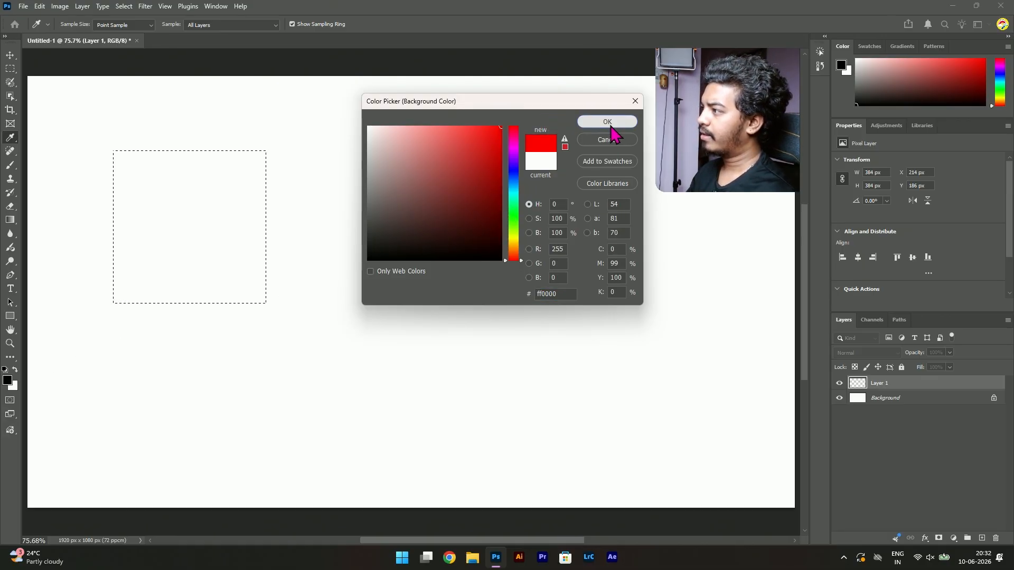
click(607, 122)
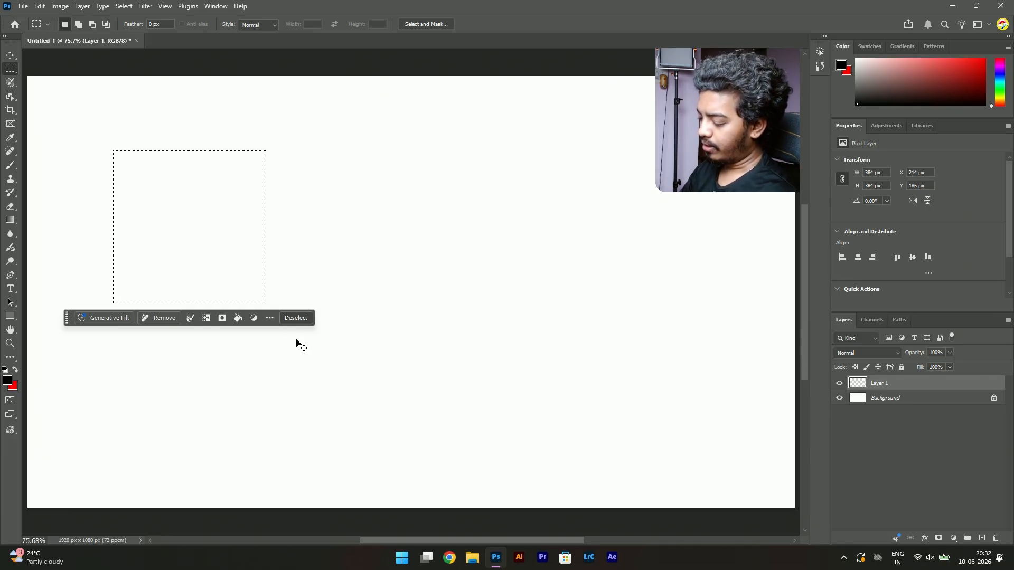
key(ctrl+BackSpace)
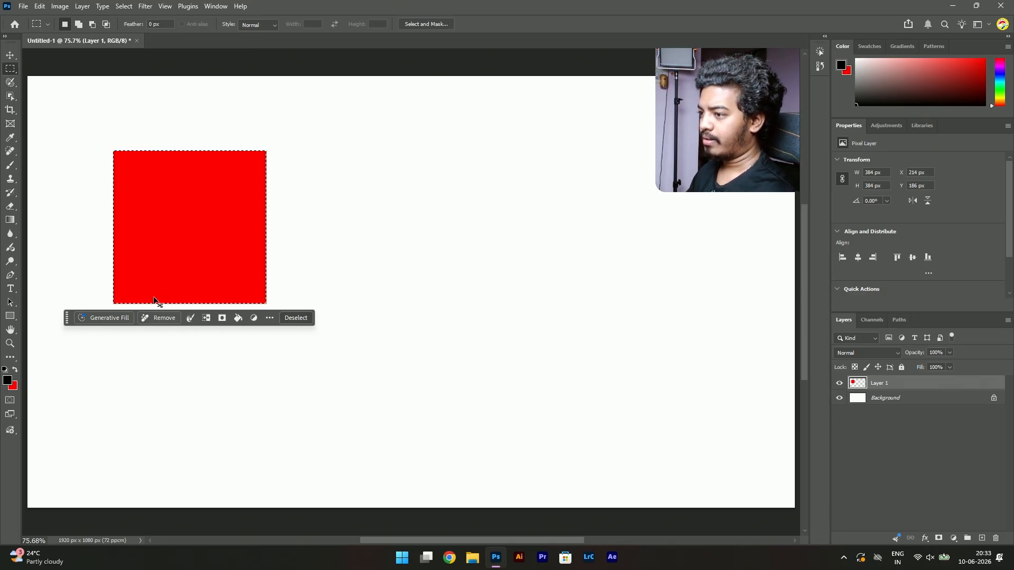
key(ctrl+d)
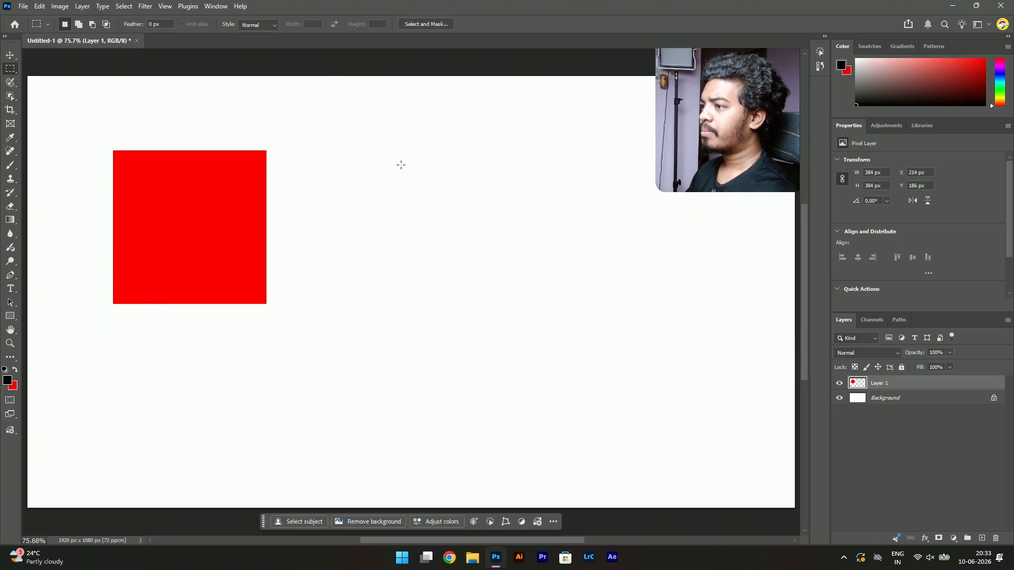
Step: Draw a wide rectangular selection to the right of the red square and deselect it
drag(347, 127, 617, 206)
click(451, 214)
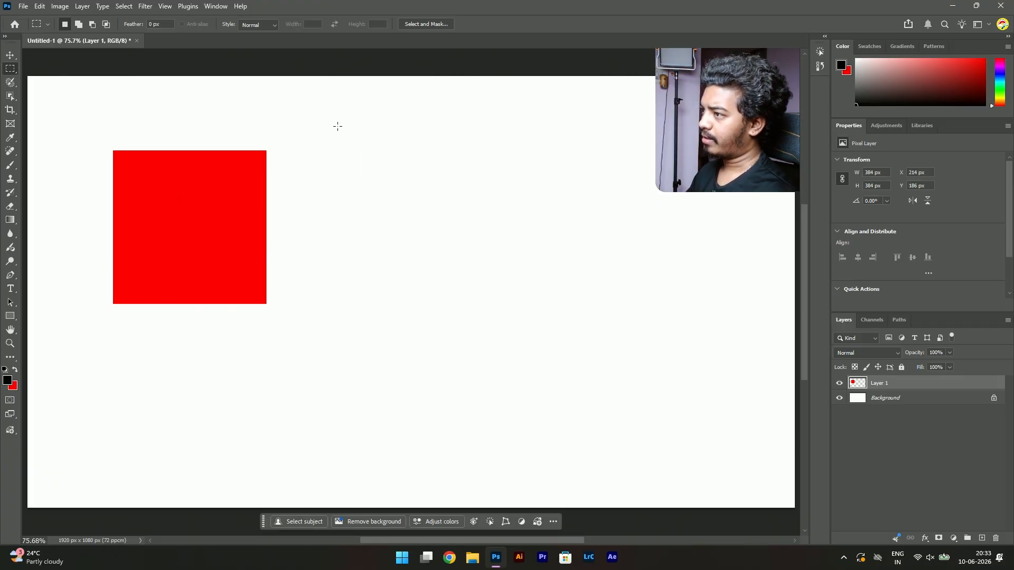
Step: Draw a rectangular selection about 614 × 219 px right of the red square, fill it with blue (00a2ff) and deselect
drag(337, 121, 582, 208)
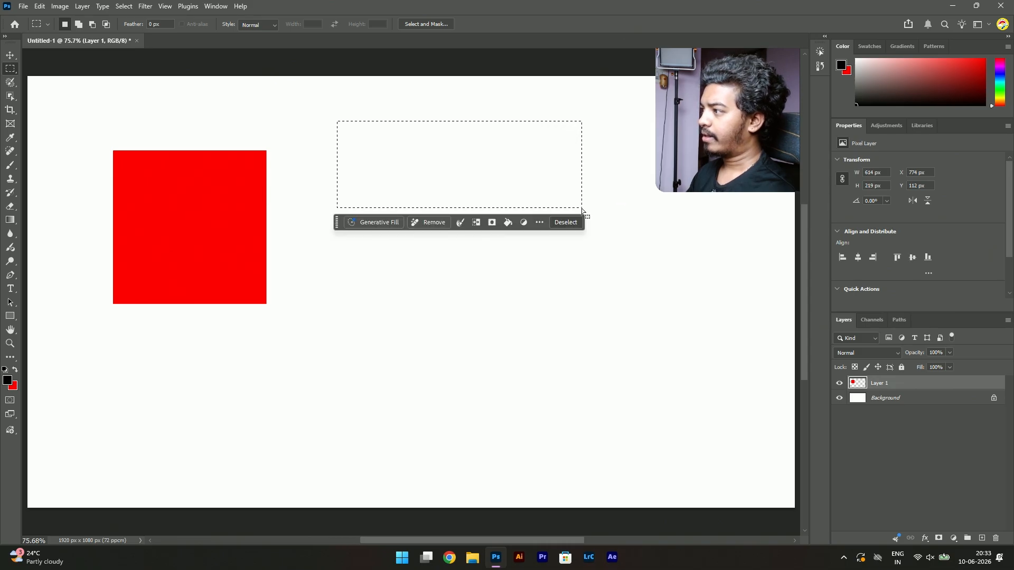
click(13, 386)
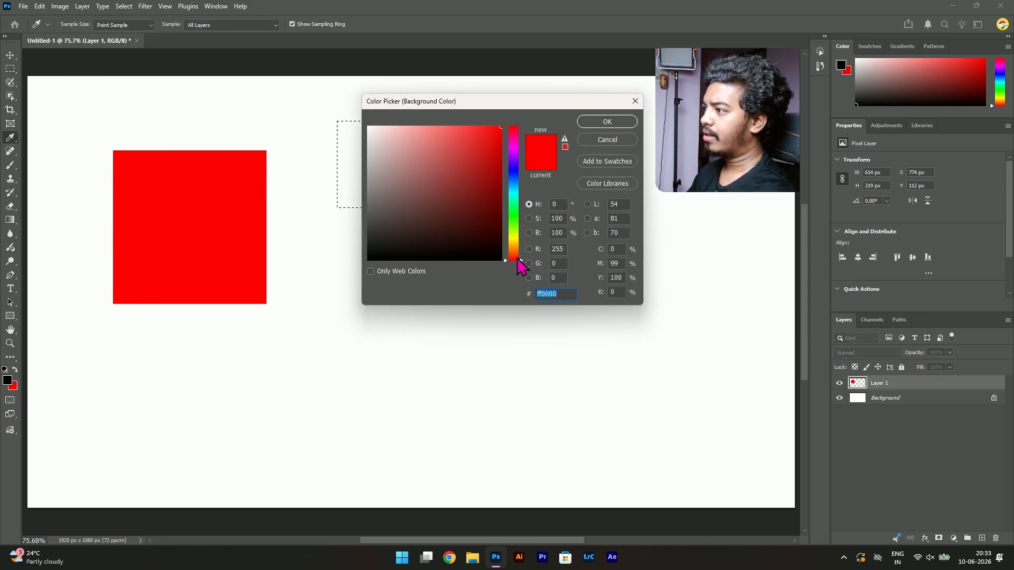
drag(519, 261, 516, 185)
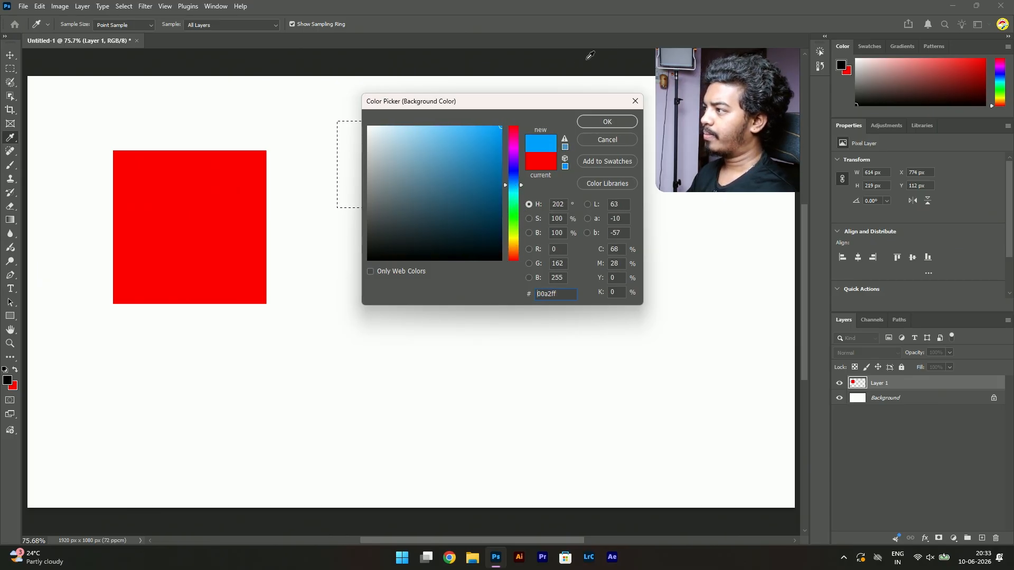
click(608, 120)
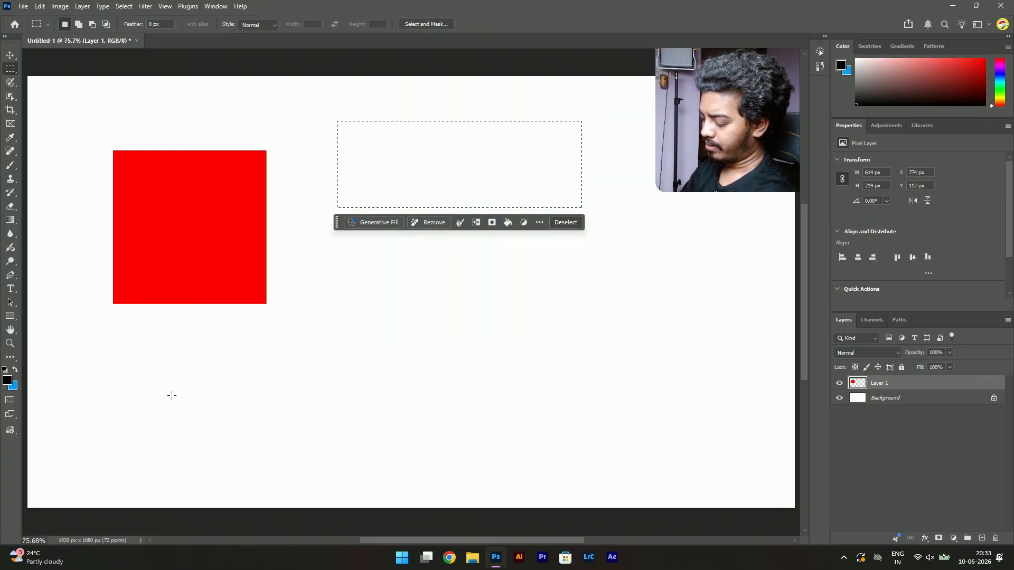
key(ctrl+BackSpace)
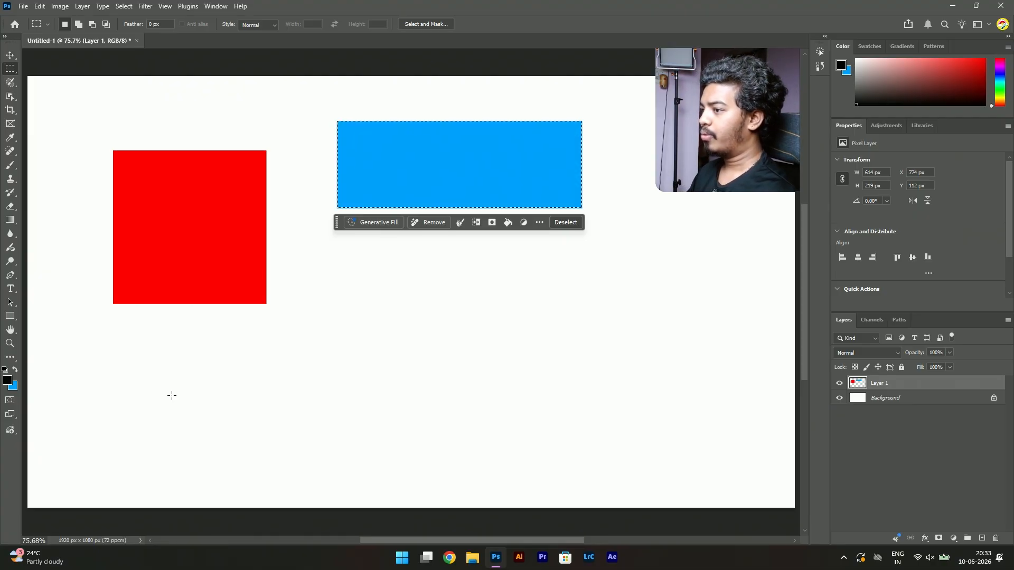
key(ctrl+d)
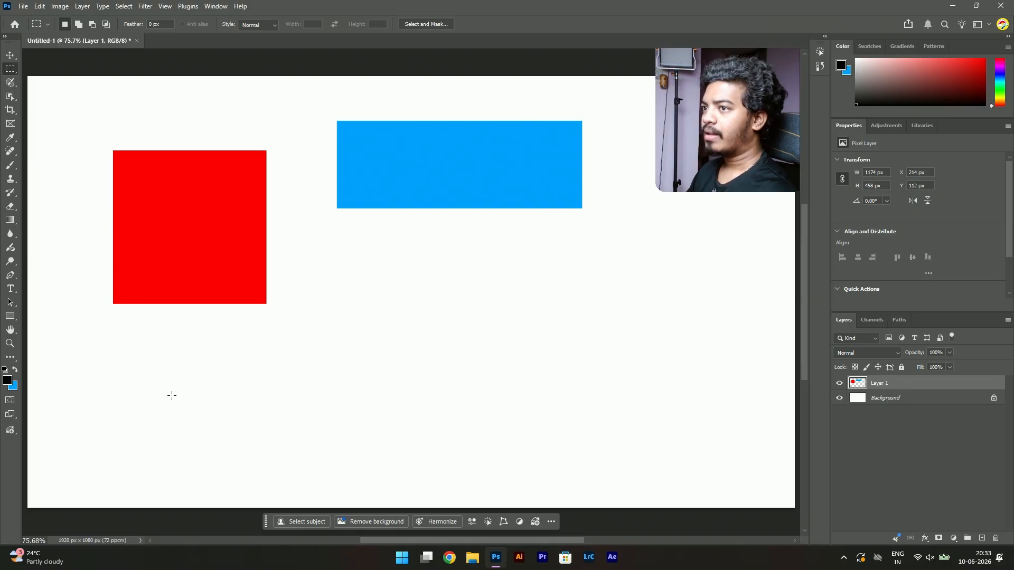
Step: Draw a circular selection about 386 px across below the blue rectangle with the Elliptical Marquee tool
right_click(12, 73)
click(40, 79)
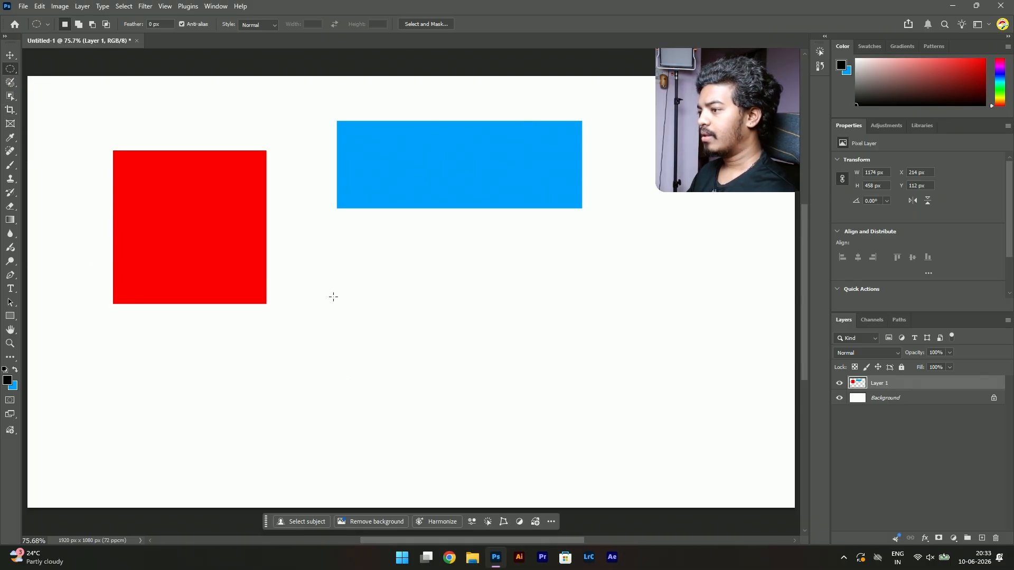
drag(334, 277, 487, 440)
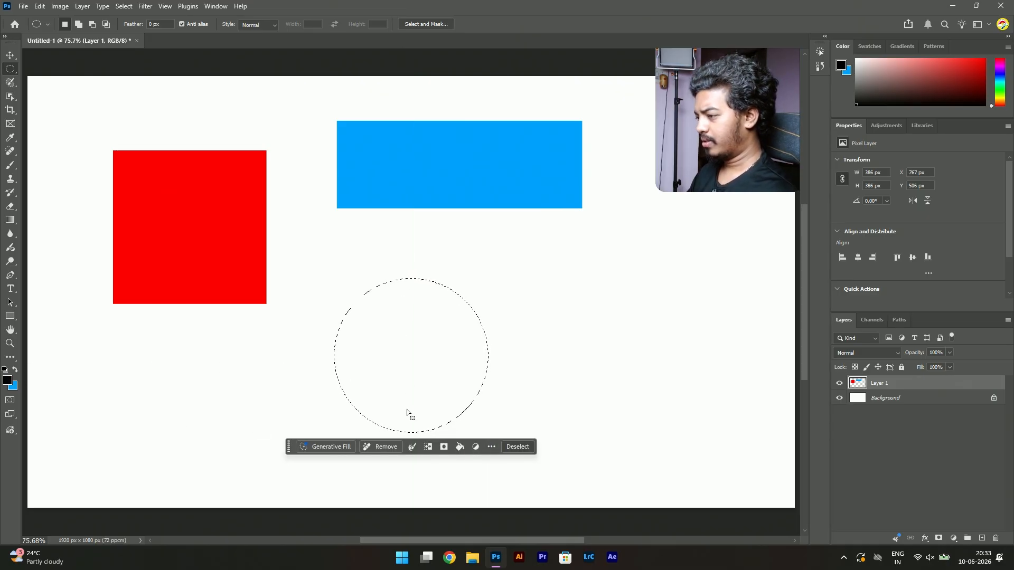
Step: Set the background color to purple (9600ff), fill the circular selection with it and deselect
click(12, 387)
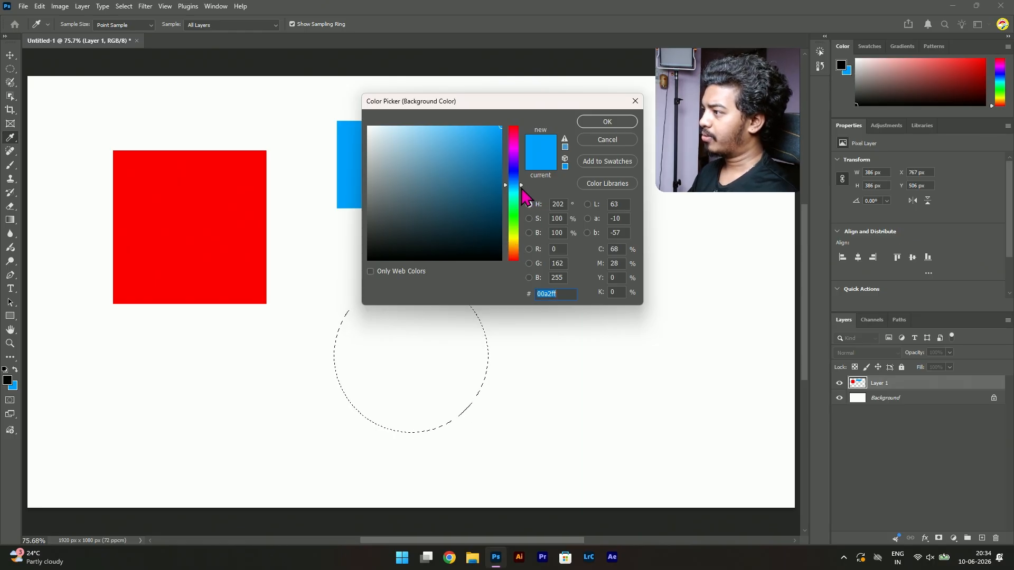
drag(521, 191, 521, 179)
drag(521, 179, 521, 158)
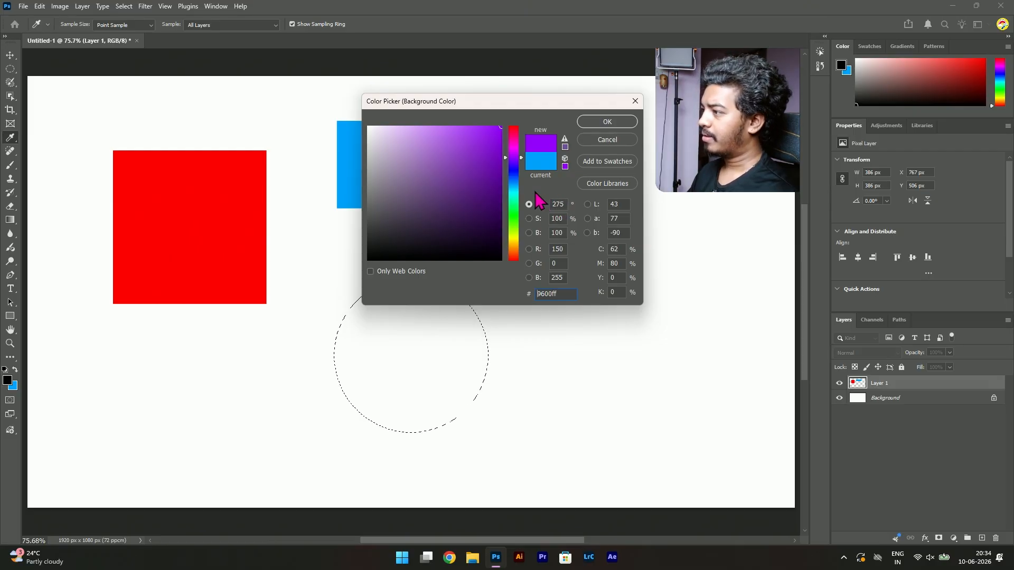
click(520, 158)
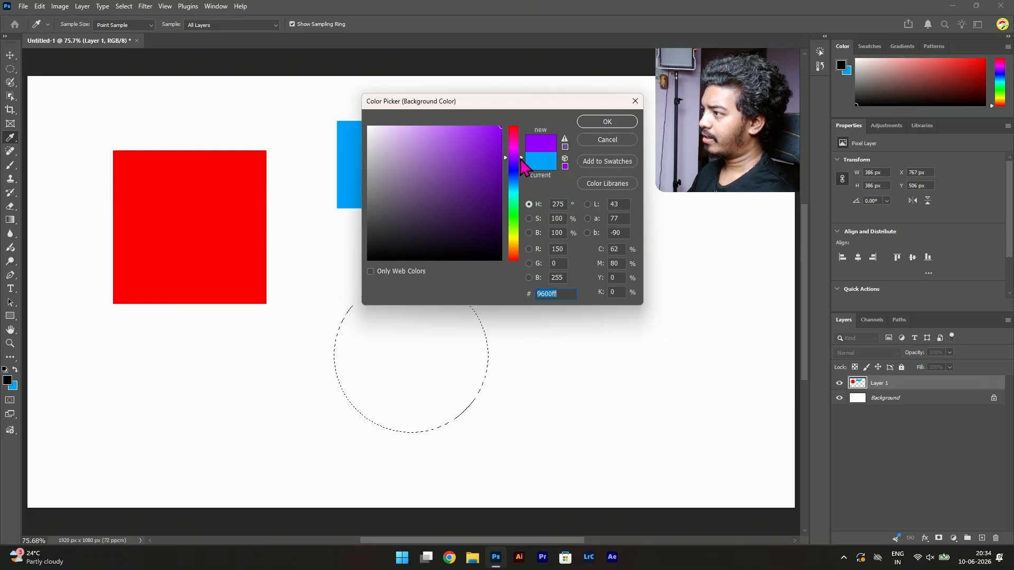
click(608, 122)
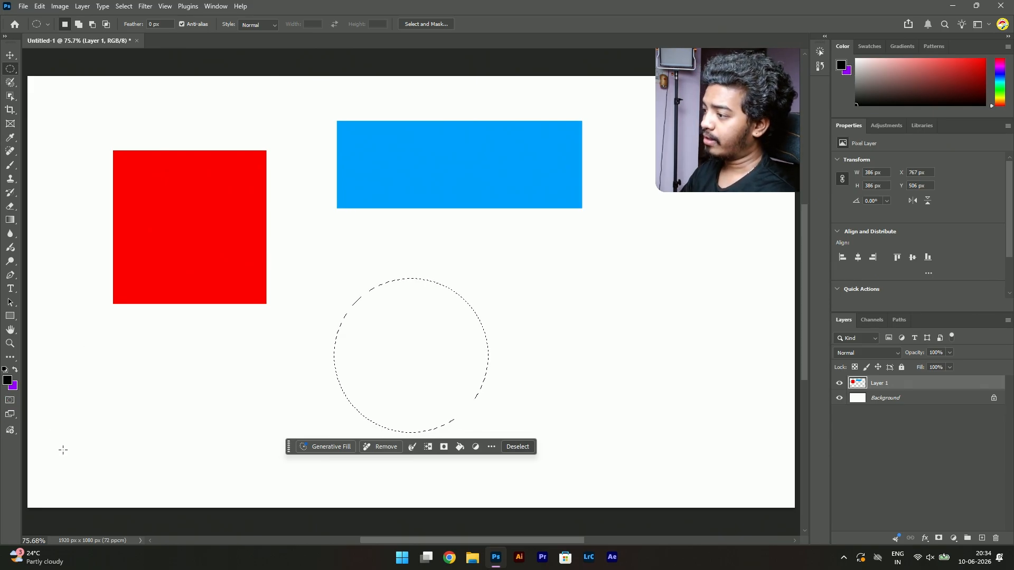
key(ctrl+BackSpace)
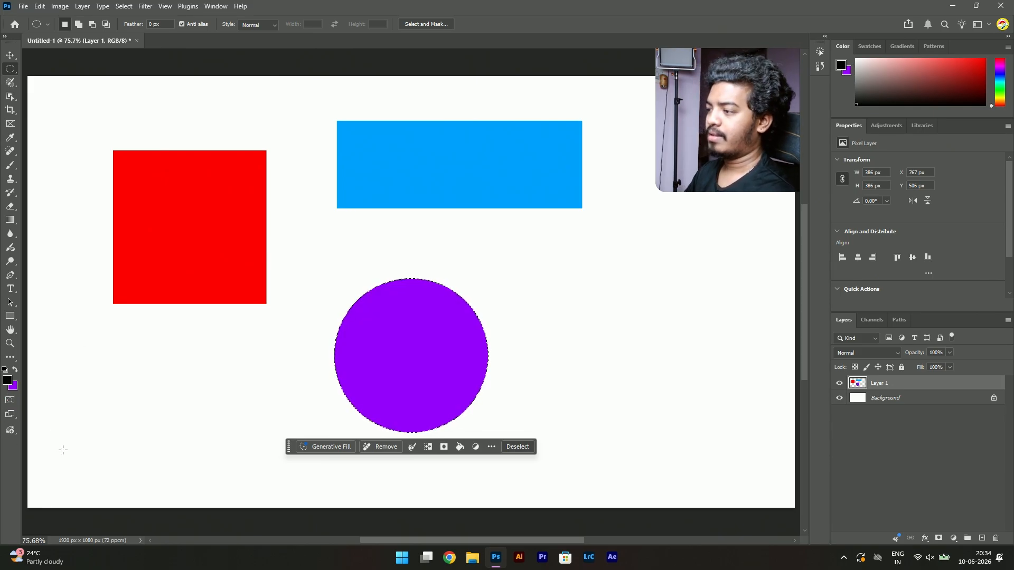
key(ctrl+d)
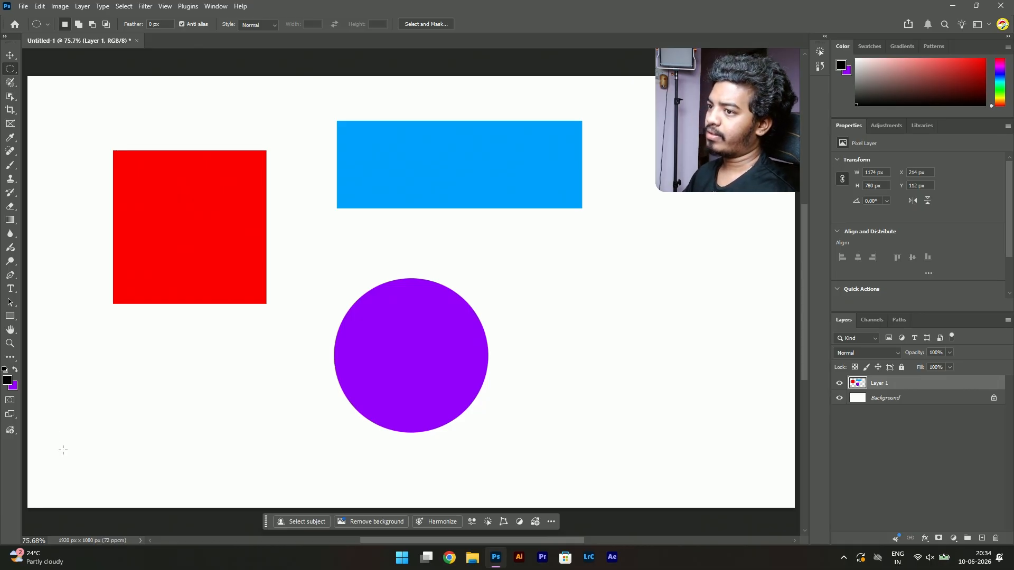
Step: Draw a wide oval selection about 492 × 282 px below the red square with the Elliptical Marquee tool
right_click(13, 73)
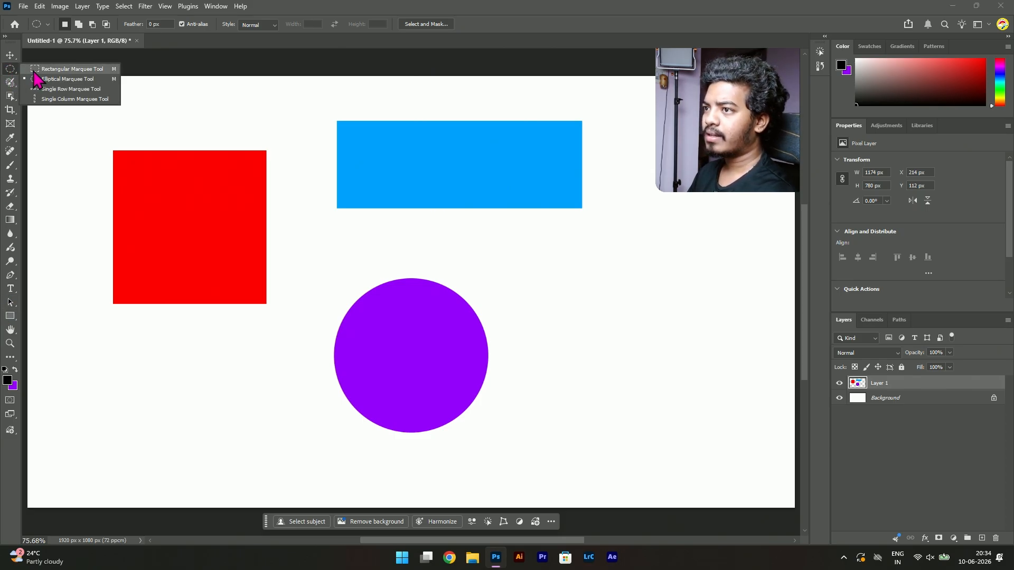
click(42, 81)
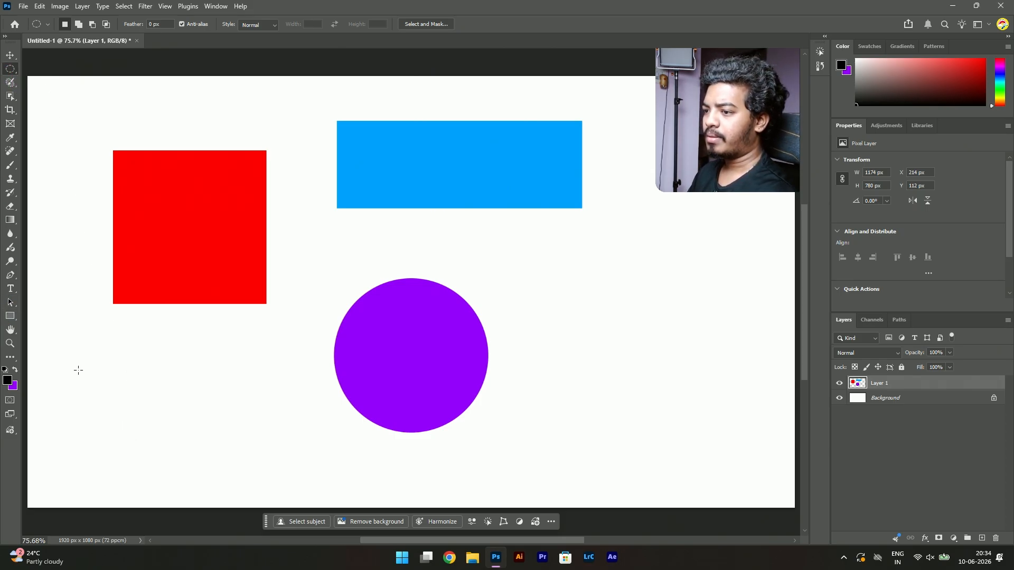
drag(78, 369, 273, 482)
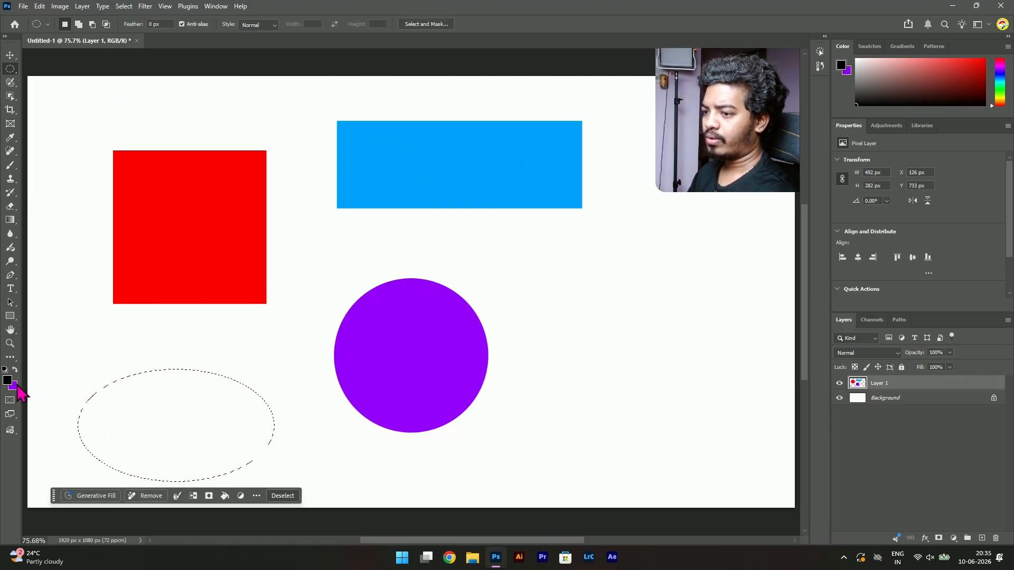
Step: Set the background color to yellow (ffd200), fill the oval selection with it and deselect
click(13, 385)
drag(510, 234, 511, 242)
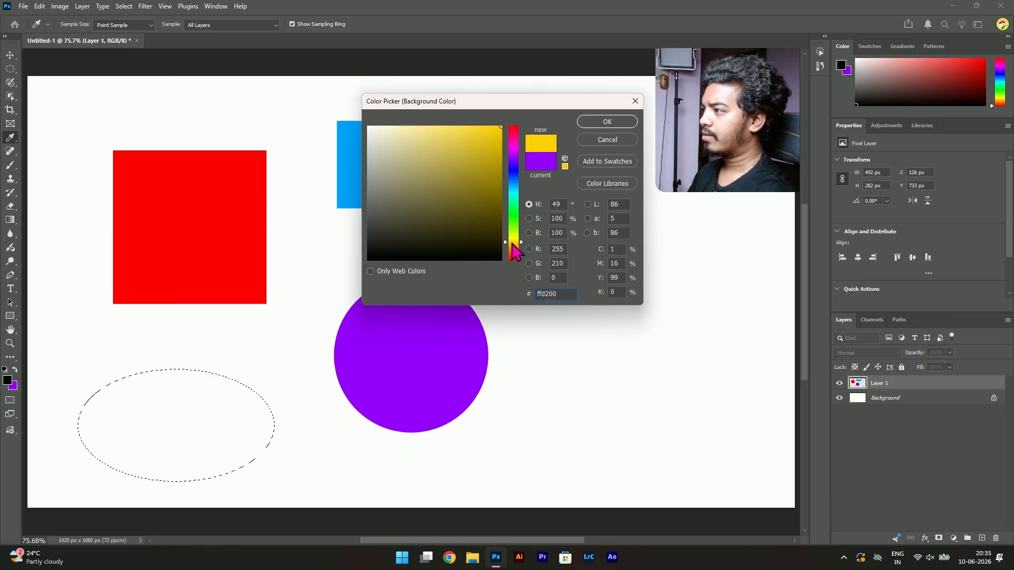
click(623, 120)
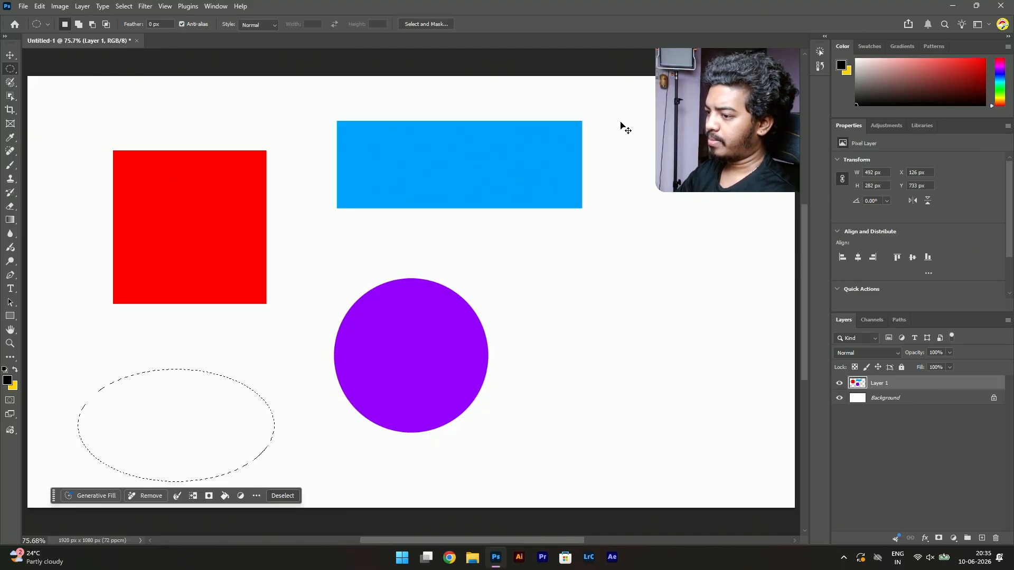
key(ctrl+BackSpace)
key(ctrl+d)
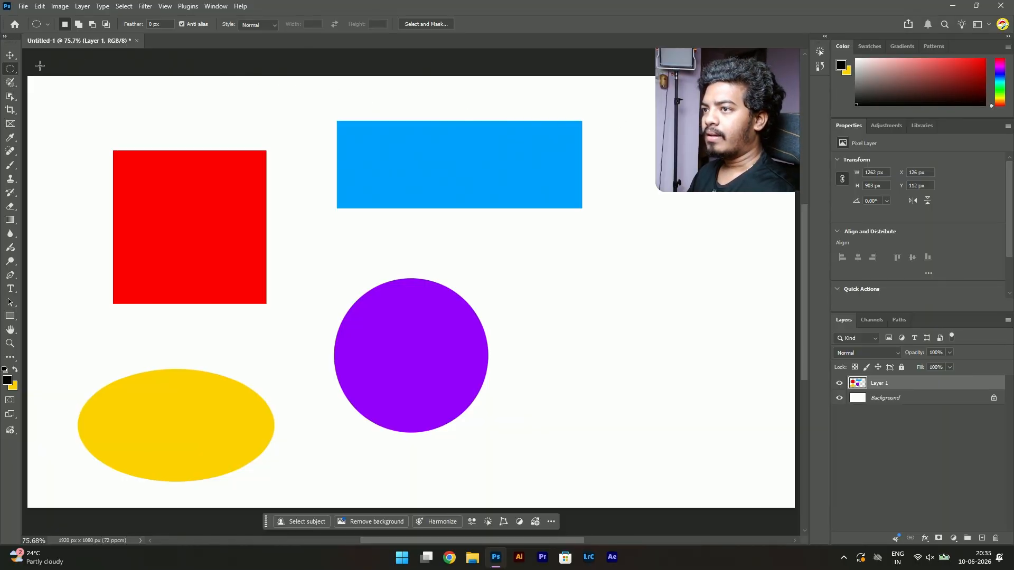
Step: Activate the Single Row Marquee tool and reset the foreground and background colors to their defaults
right_click(10, 69)
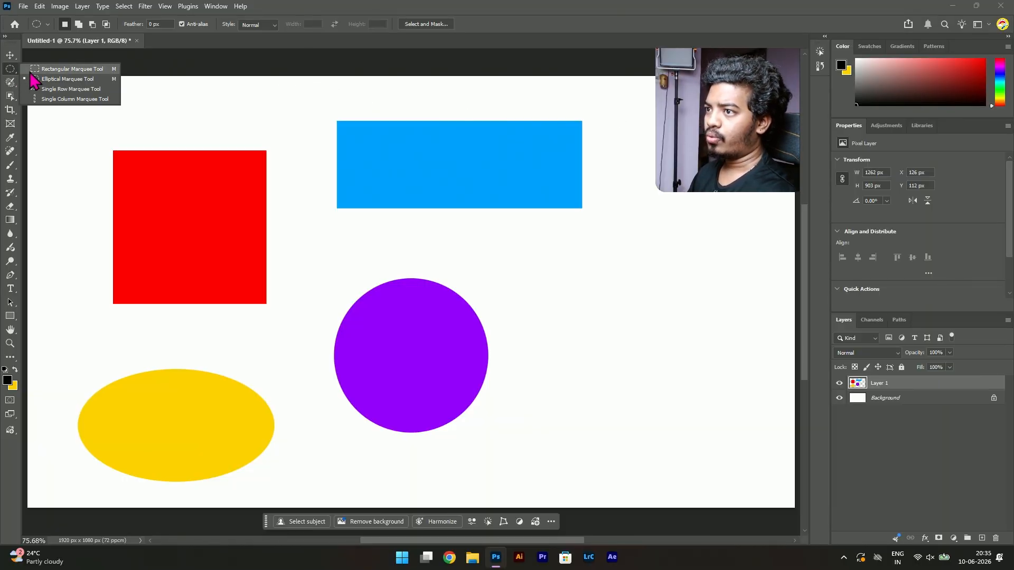
click(63, 89)
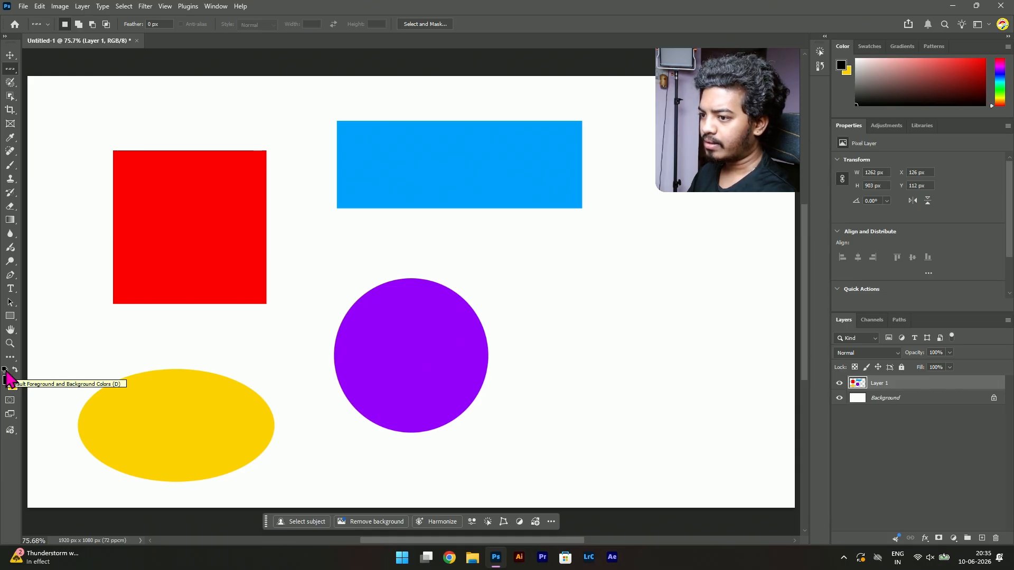
click(5, 370)
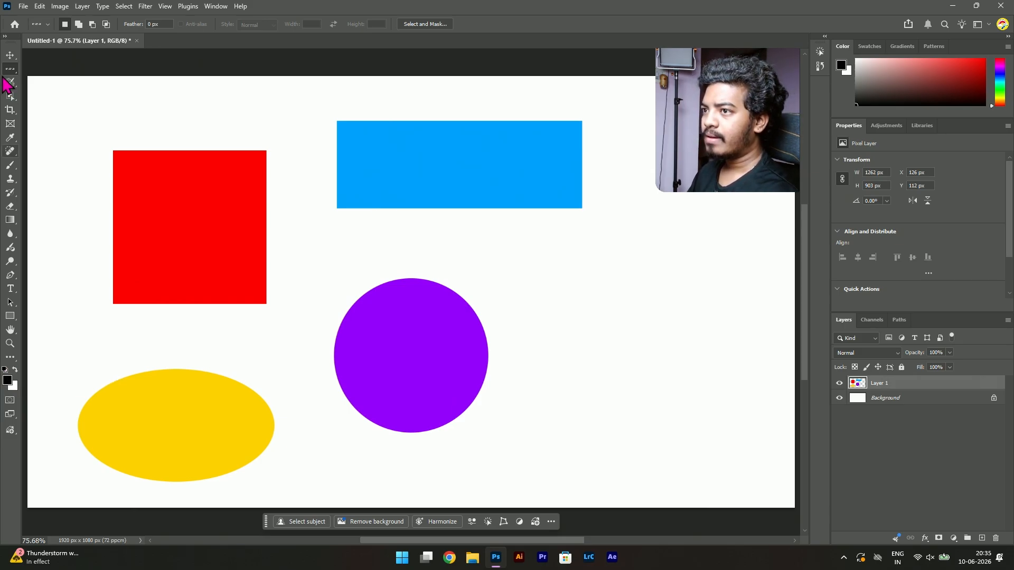
right_click(9, 73)
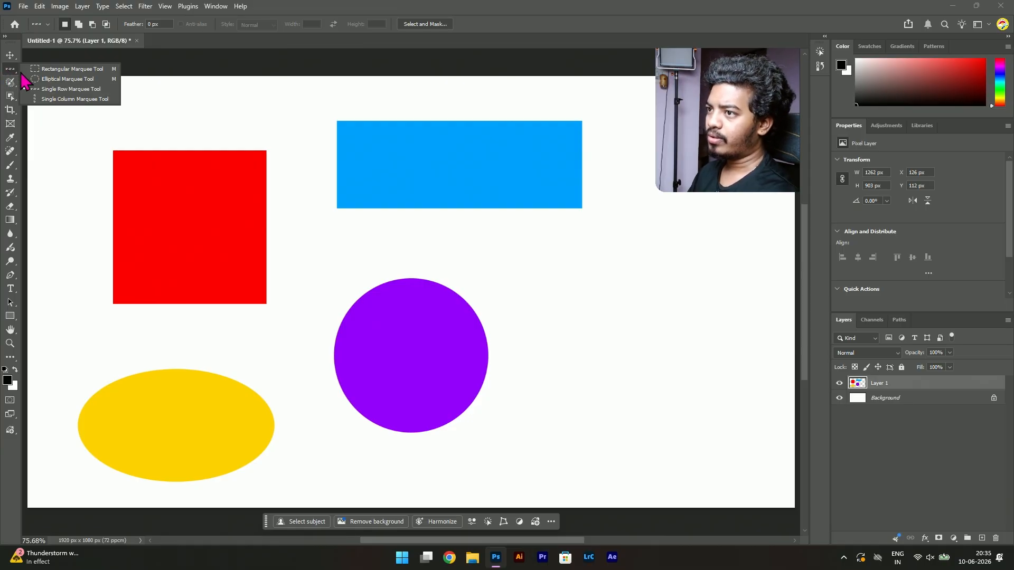
click(63, 89)
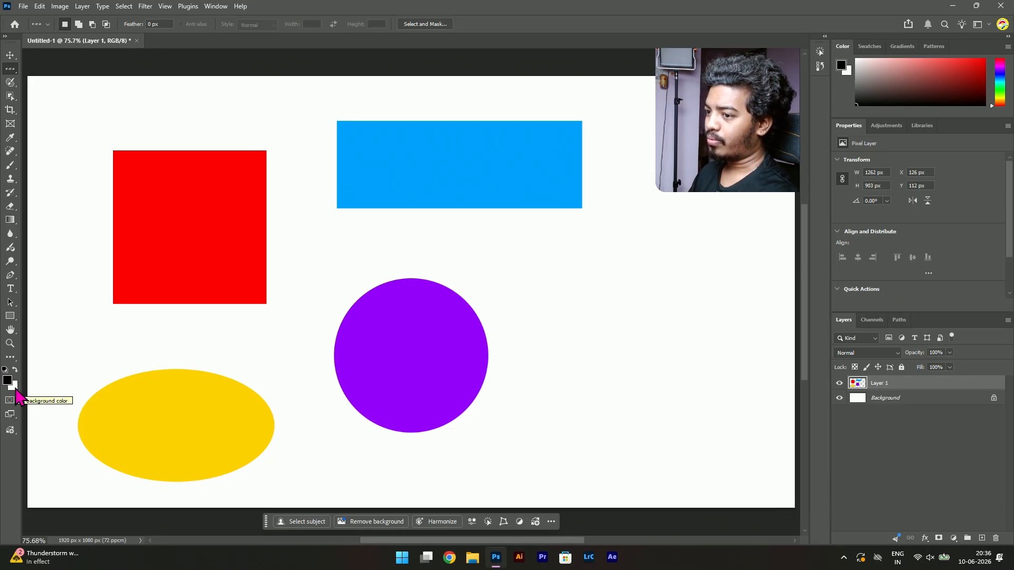
Step: Set the background color to black (000000)
click(15, 391)
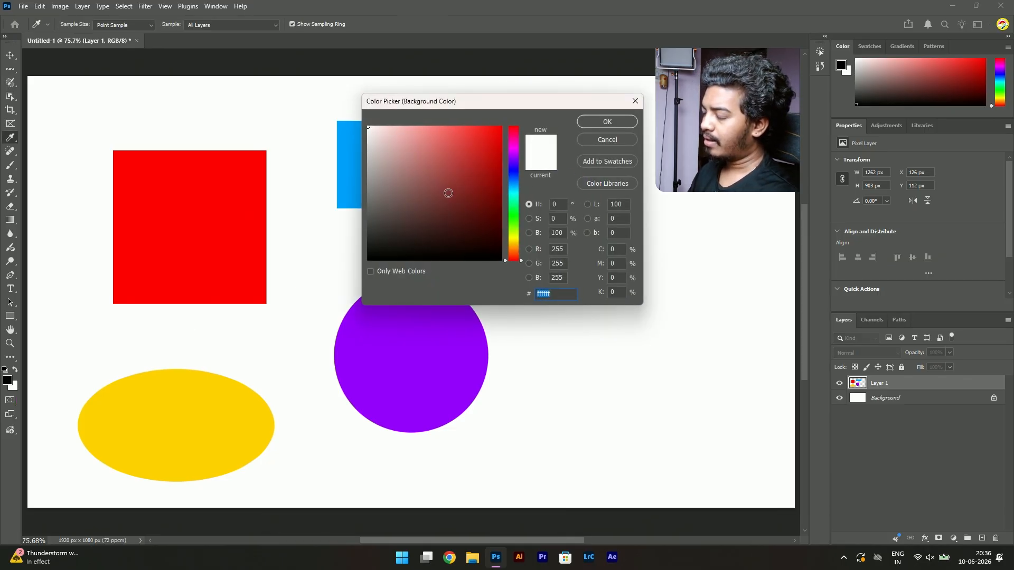
drag(448, 193, 352, 256)
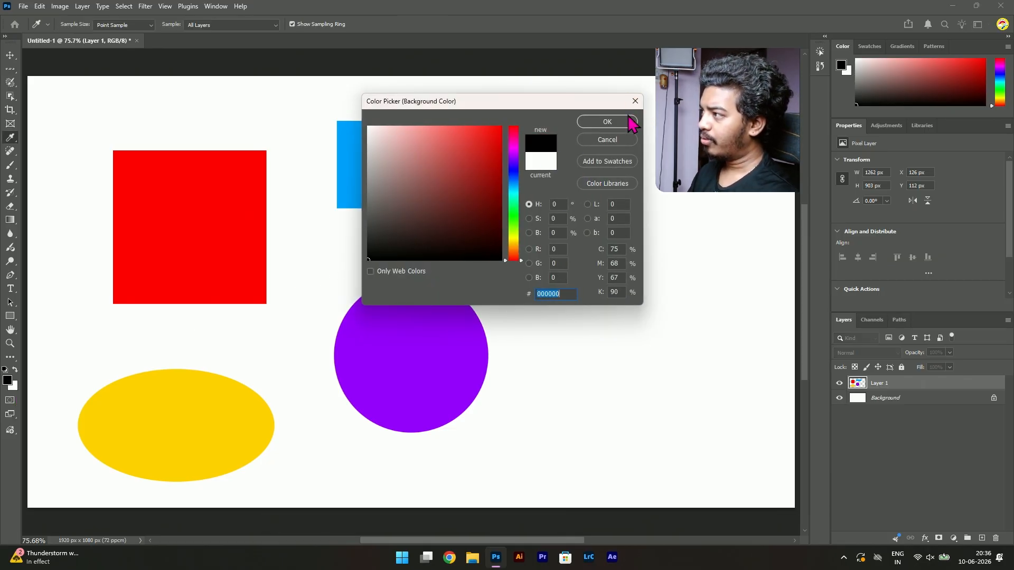
click(607, 122)
key(m)
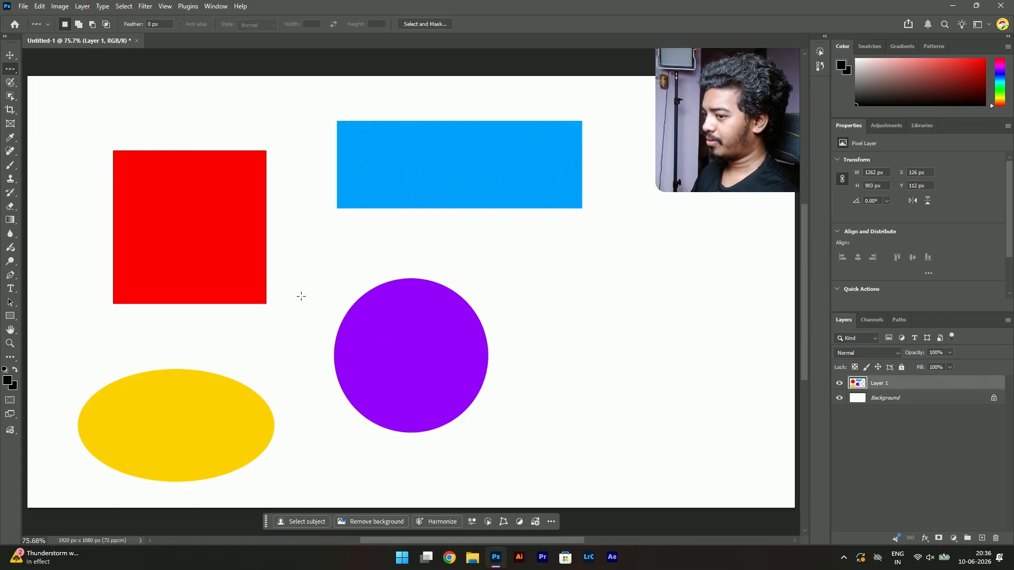
Step: Select a single pixel row at about Y 549 px, crossing the red square and purple circle, fill it with black and deselect
click(301, 296)
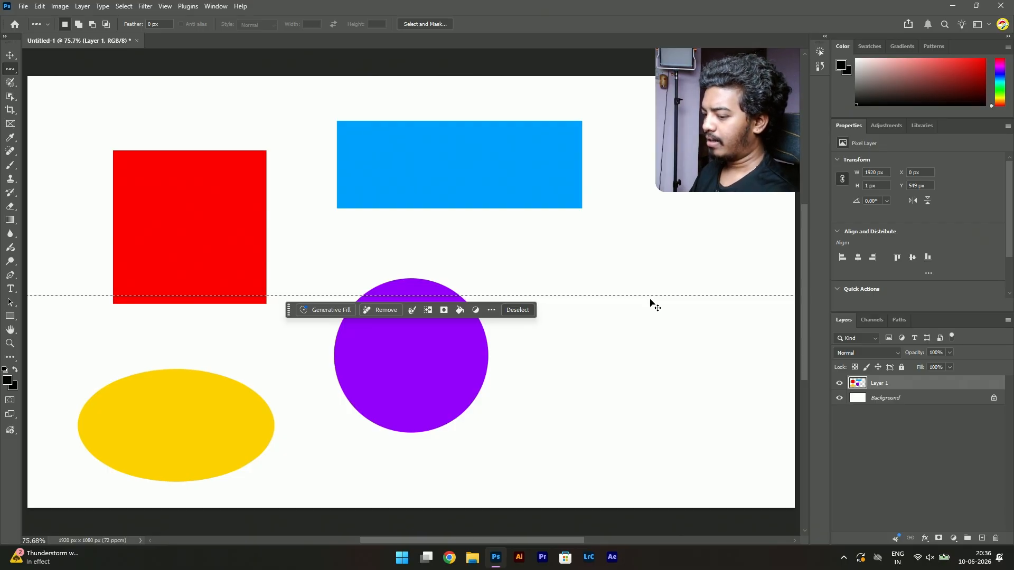
key(alt+BackSpace)
key(ctrl+d)
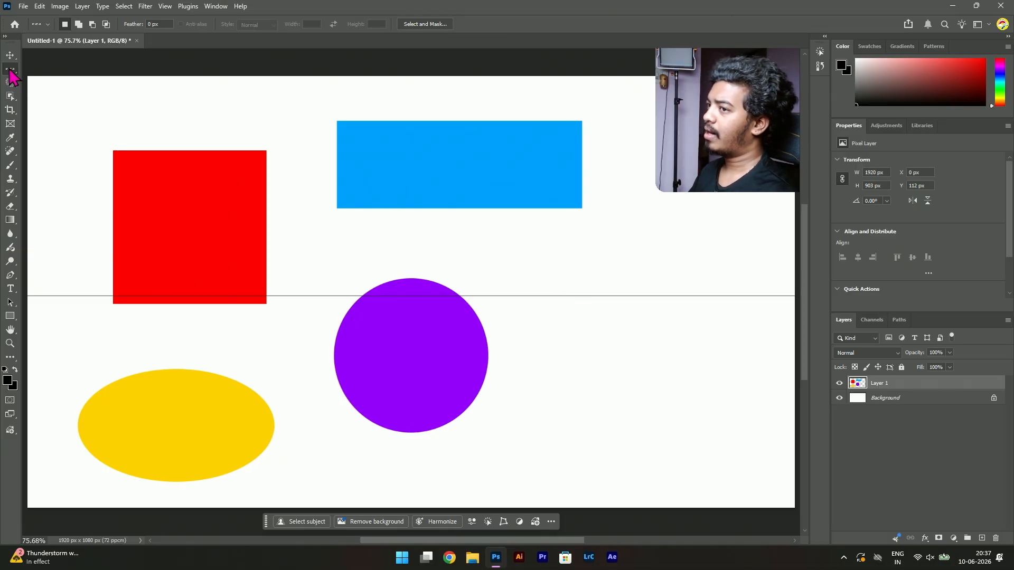
Step: Select a single pixel column at about X 1464 px, right of the blue rectangle, with the Single Column Marquee tool
right_click(10, 72)
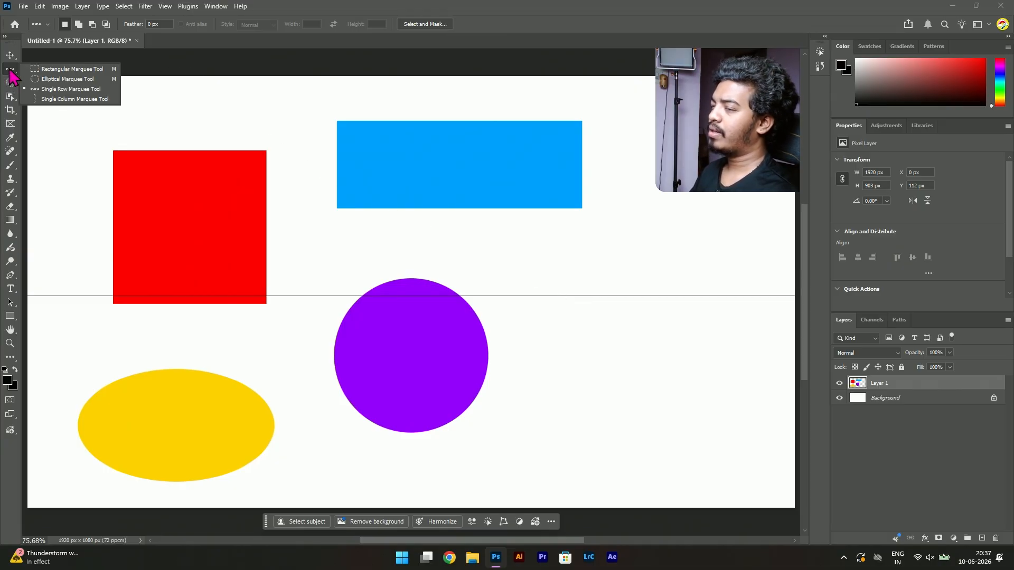
click(57, 99)
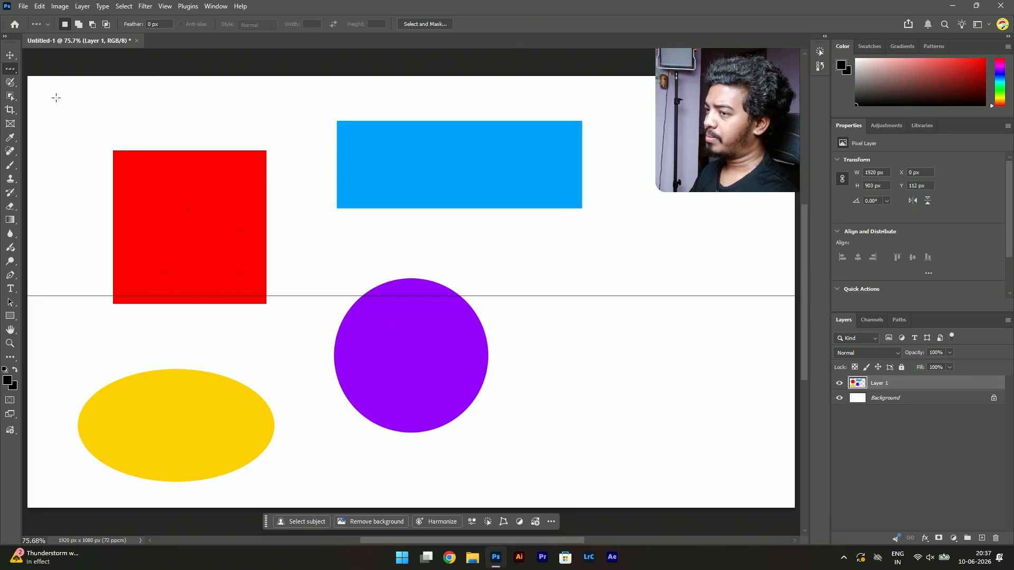
right_click(10, 72)
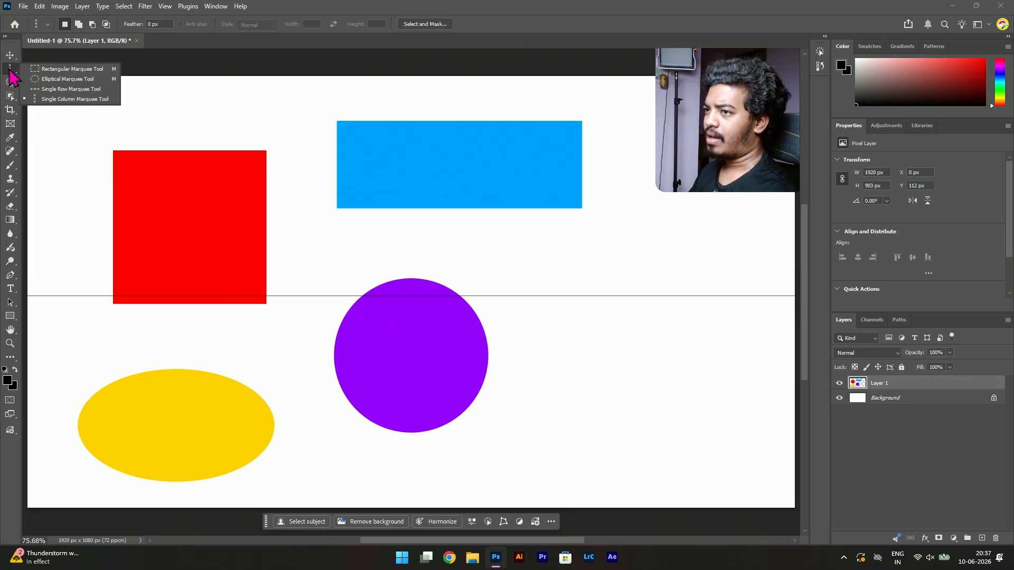
click(55, 100)
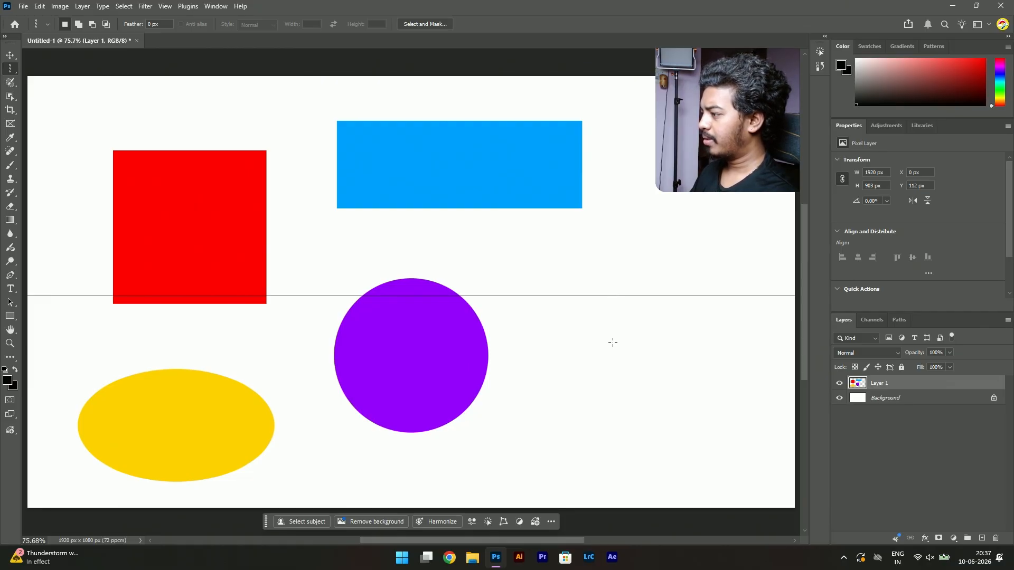
click(612, 342)
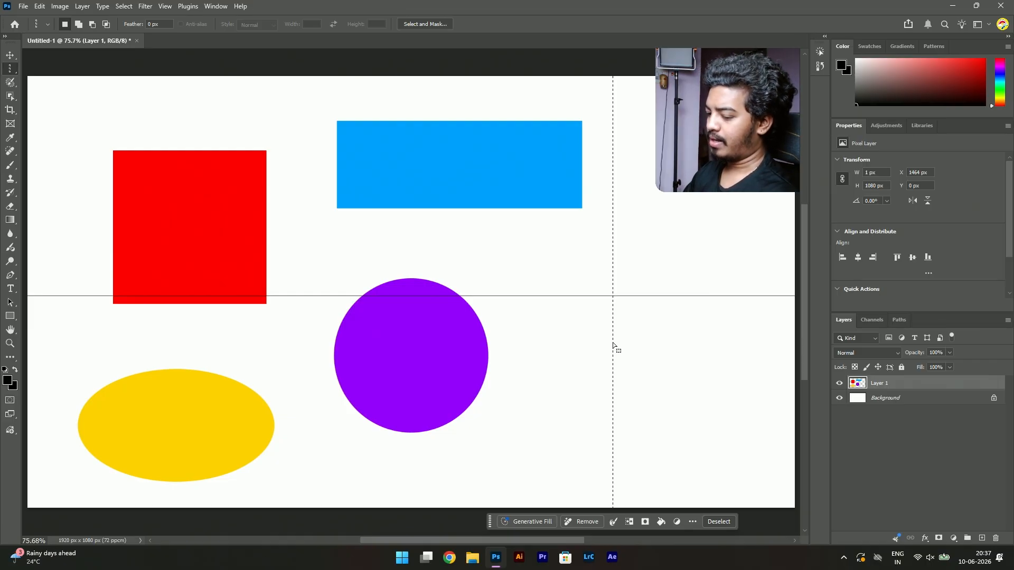
Step: Fill the selected single pixel column right of the blue rectangle with black and deselect it
click(613, 343)
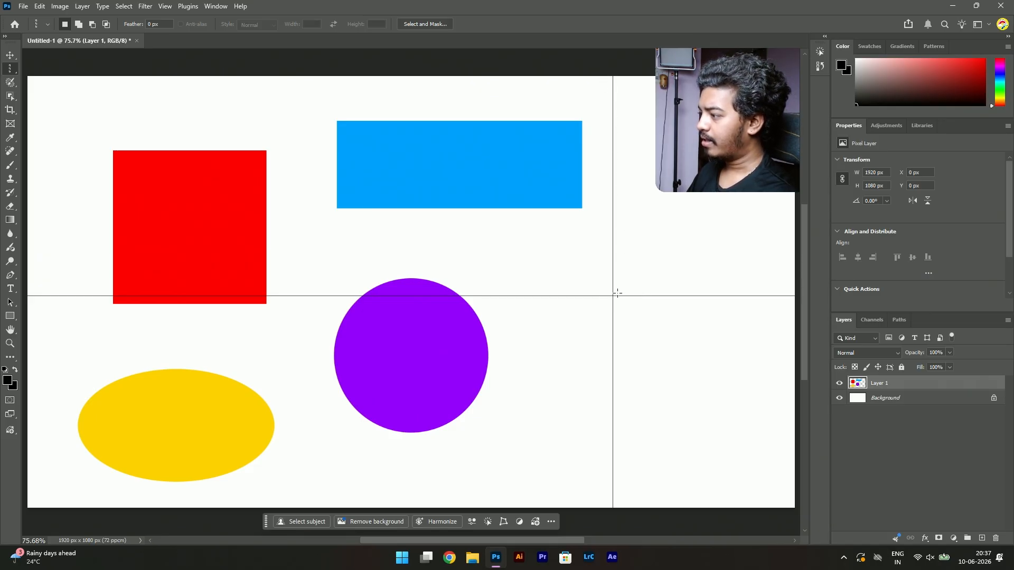
right_click(14, 73)
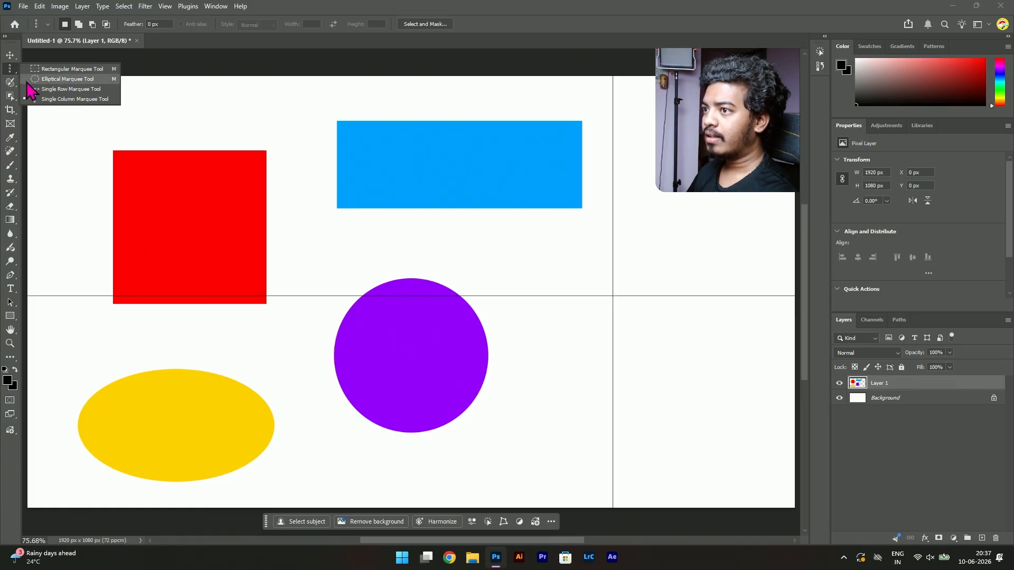
click(98, 100)
right_click(12, 70)
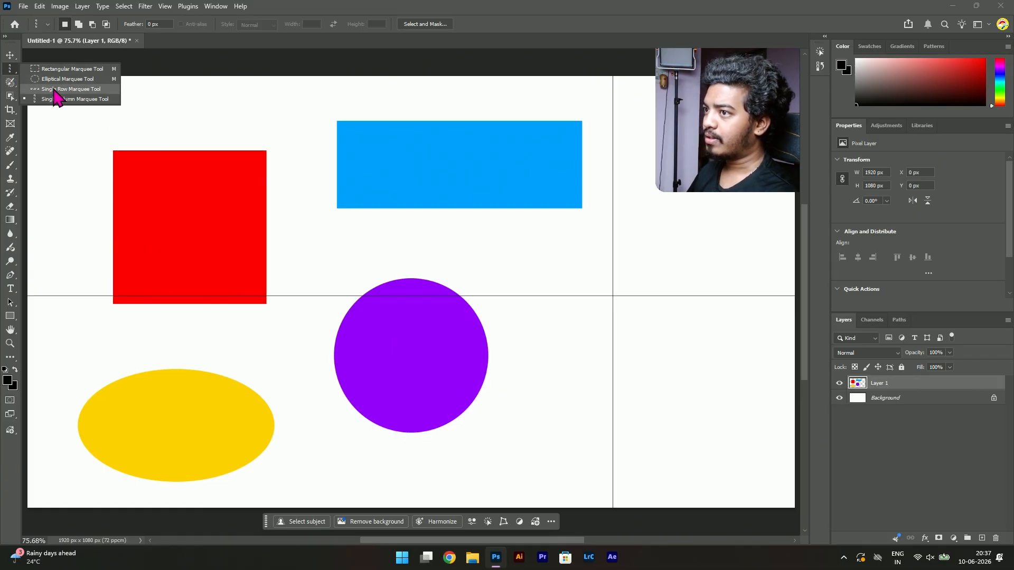
click(89, 99)
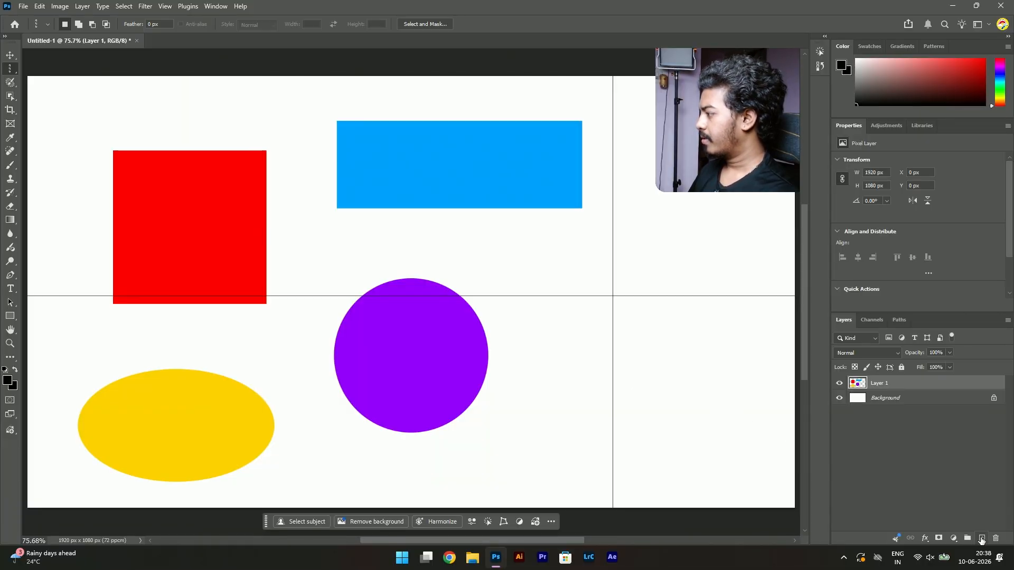
Step: Add a new empty layer above Layer 1 and hide Layer 1
click(981, 538)
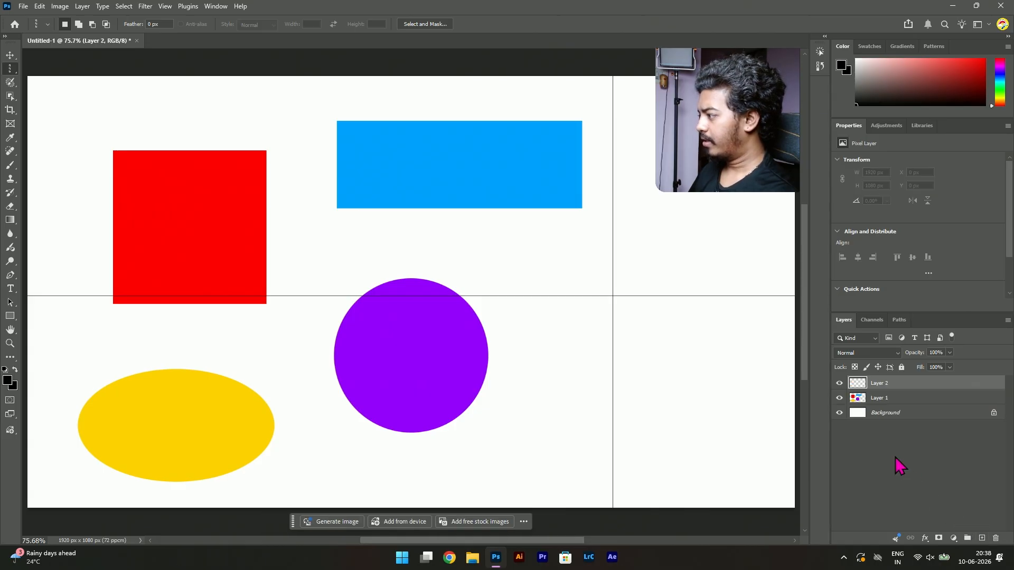
click(839, 399)
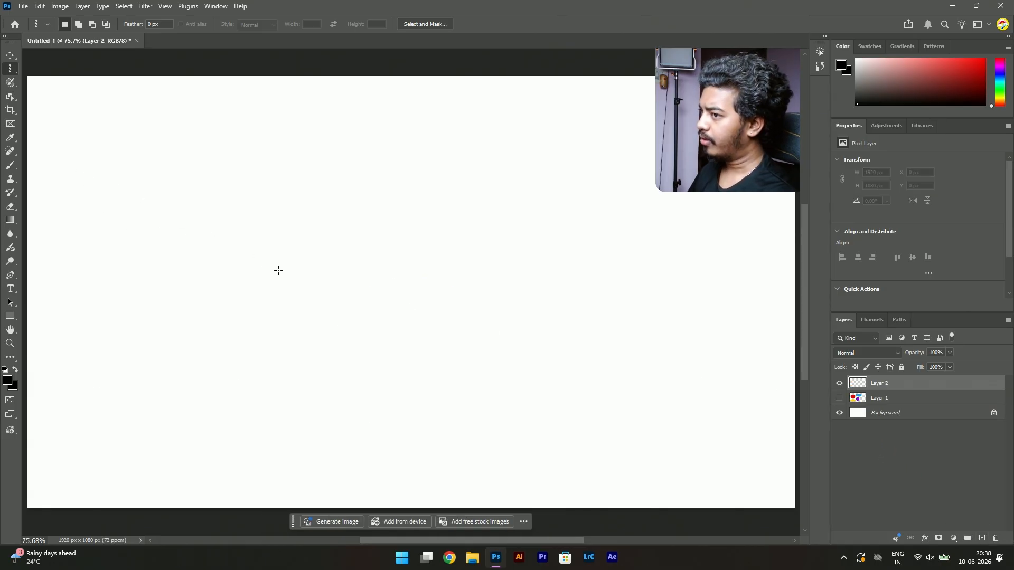
right_click(12, 69)
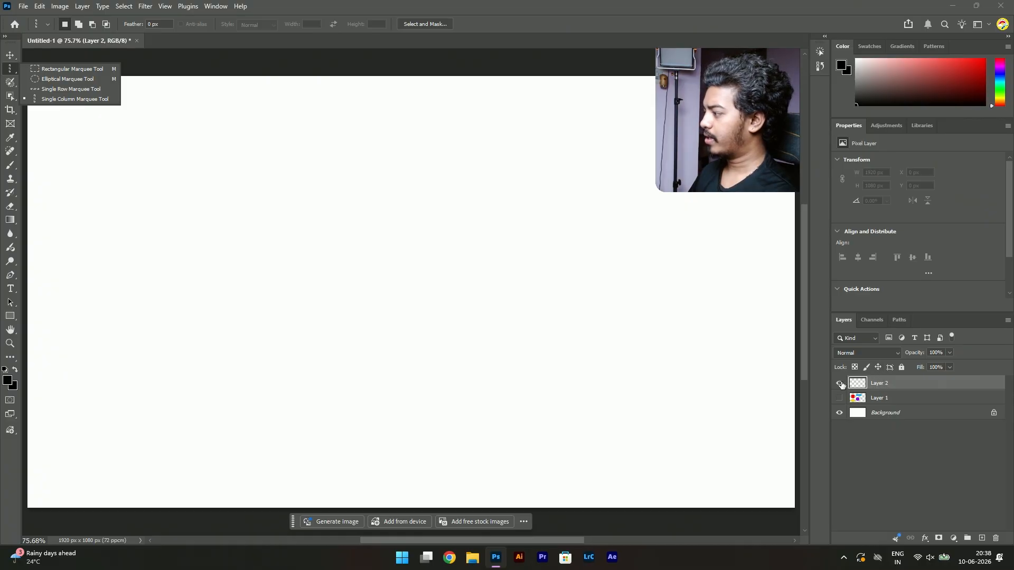
Step: Hide Layer 2 and make Layer 1 with the drawn shapes visible again
click(840, 382)
click(839, 399)
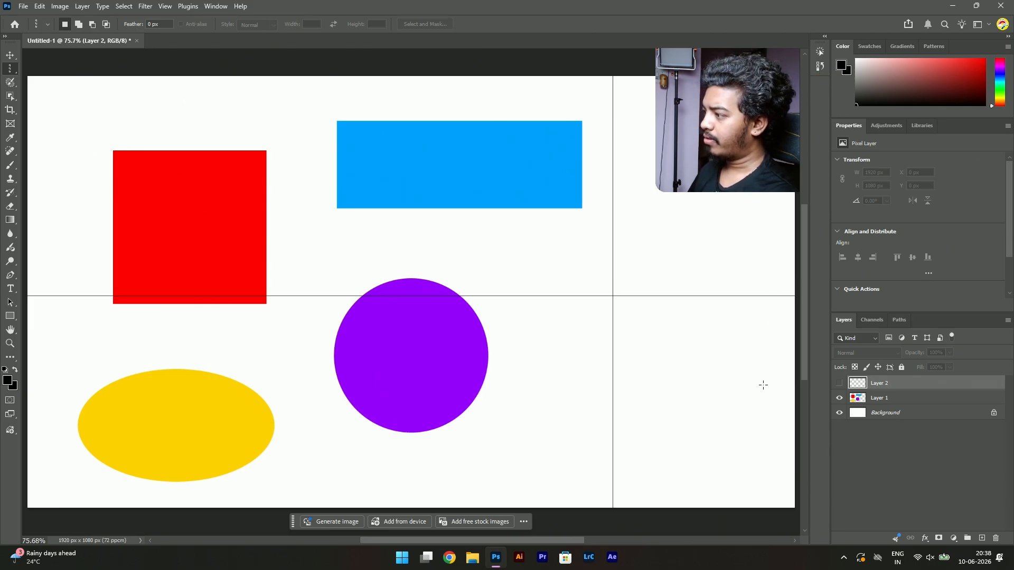
Step: Set the background color to white (ffffff)
click(12, 385)
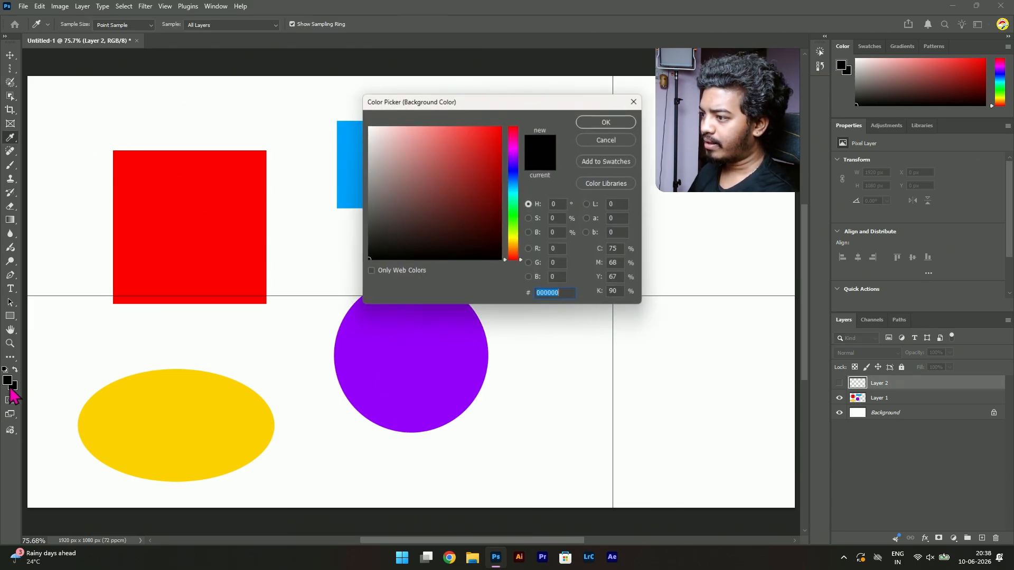
drag(419, 211, 328, 110)
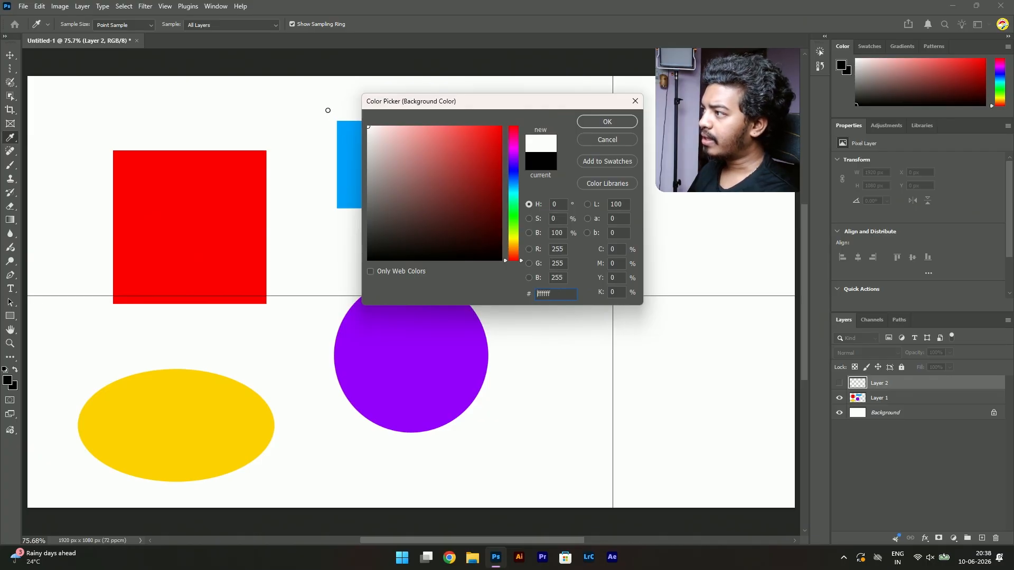
click(621, 122)
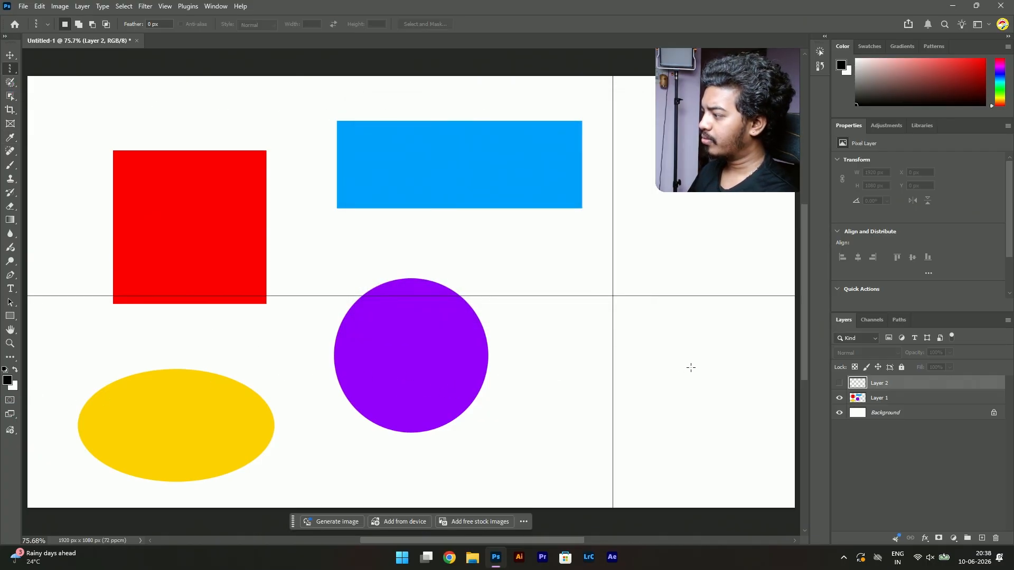
Step: Select a single pixel column to the right of the black vertical line and deselect it
click(690, 367)
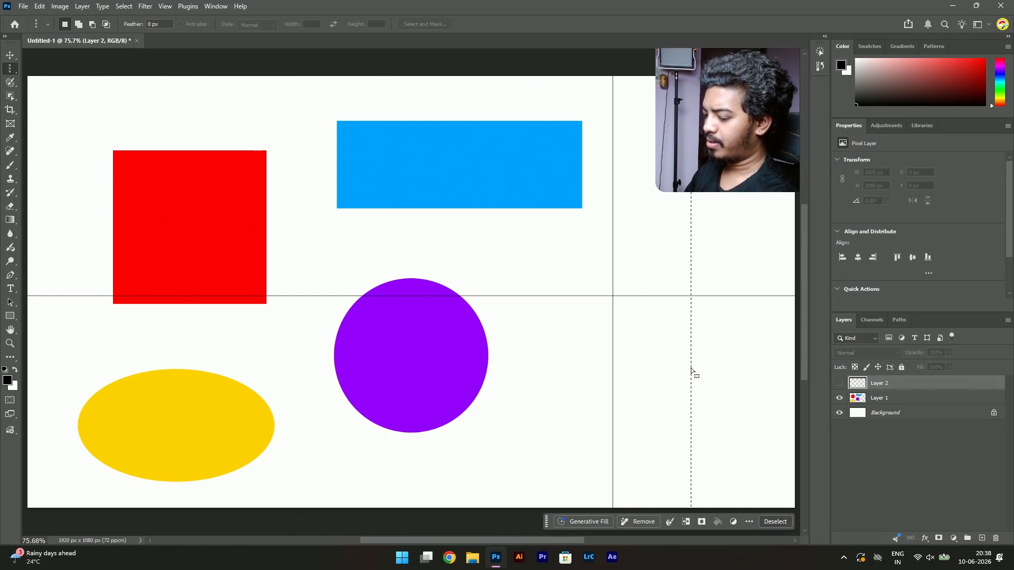
key(ctrl+d)
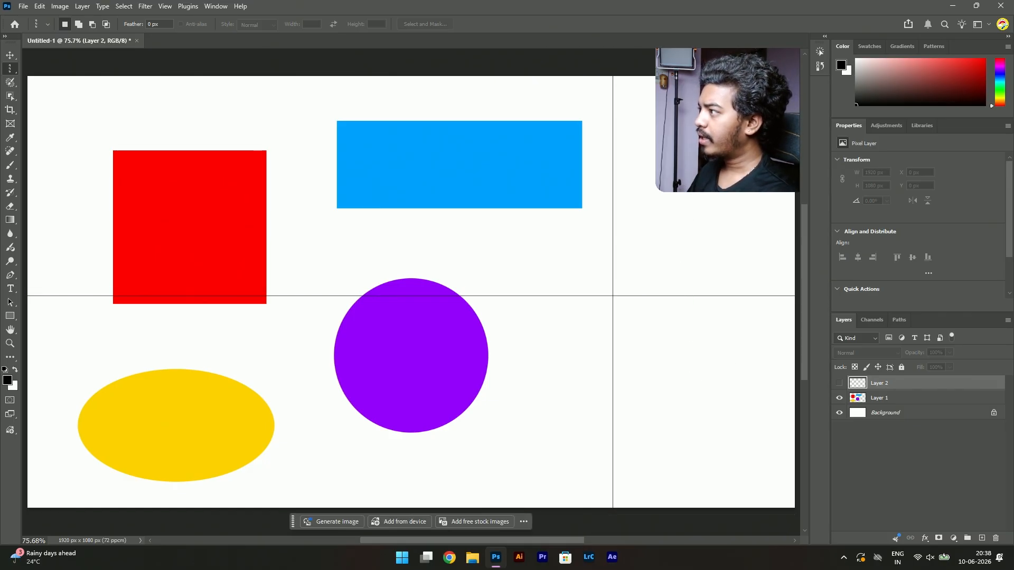